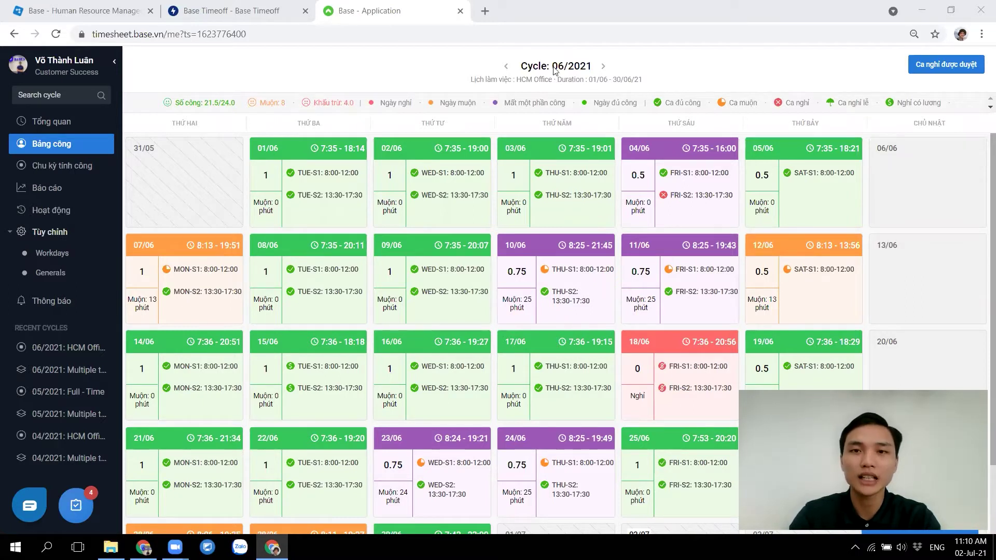
- Switch to the Base HRM holidays page and examine the fields of the add-holiday form, closing it without saving
click(698, 66)
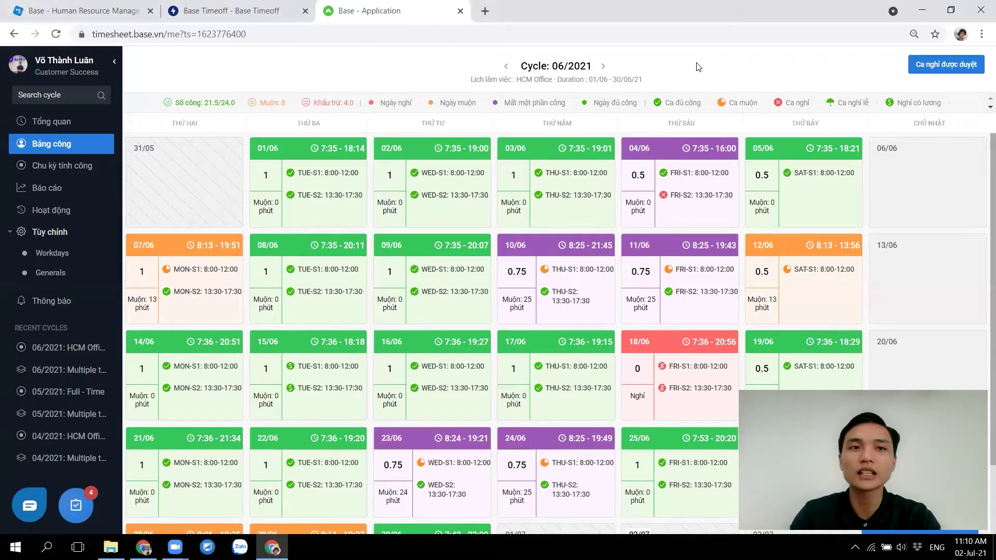
click(61, 7)
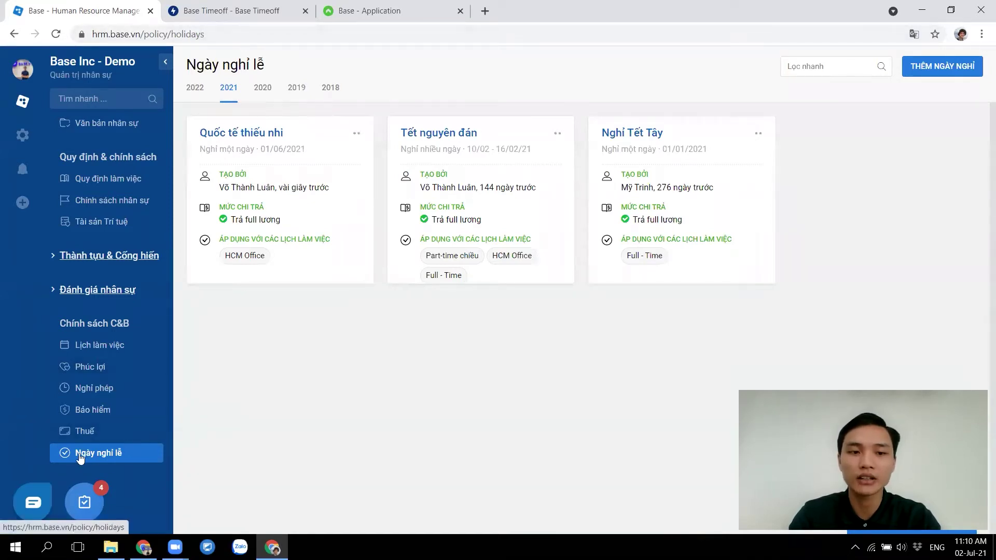
click(959, 76)
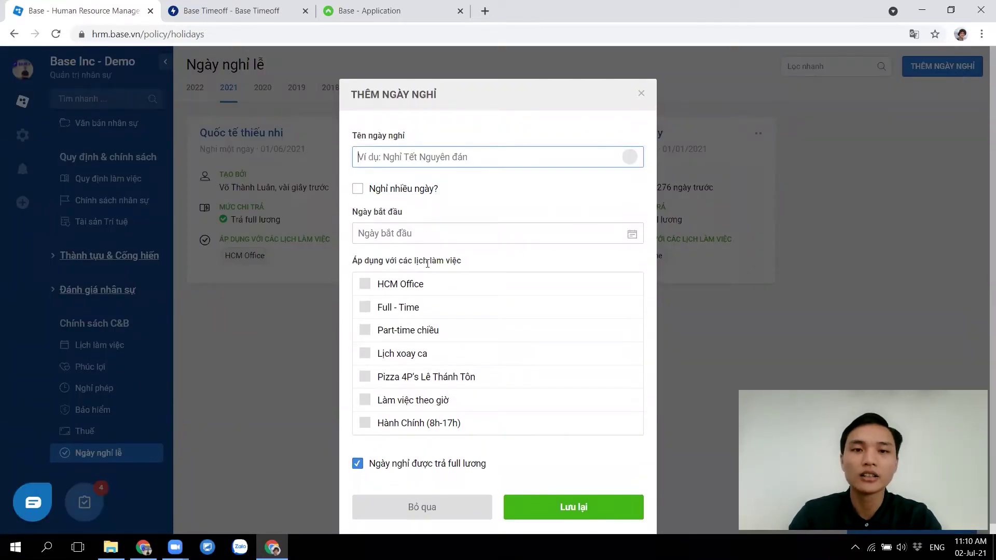
scroll(415, 249, down, 1)
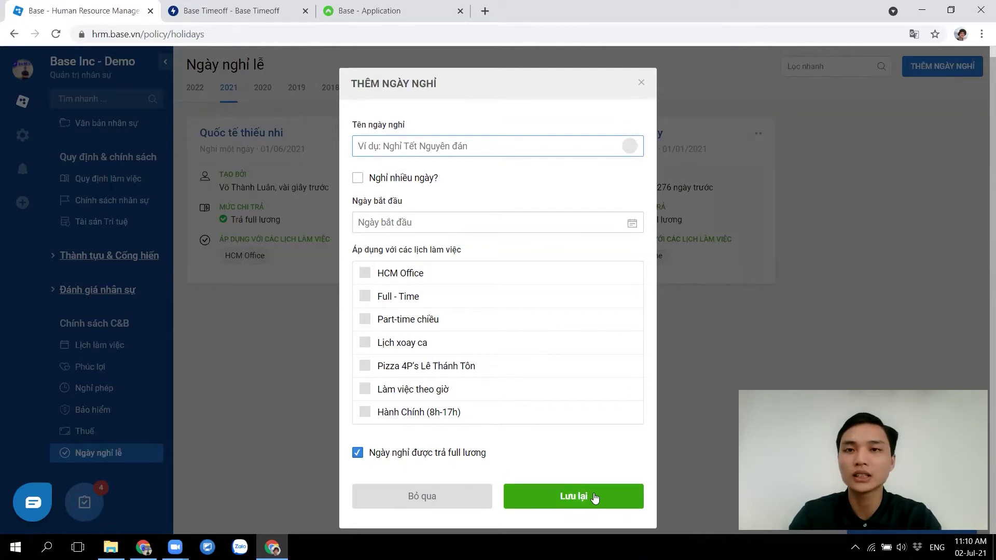
click(468, 507)
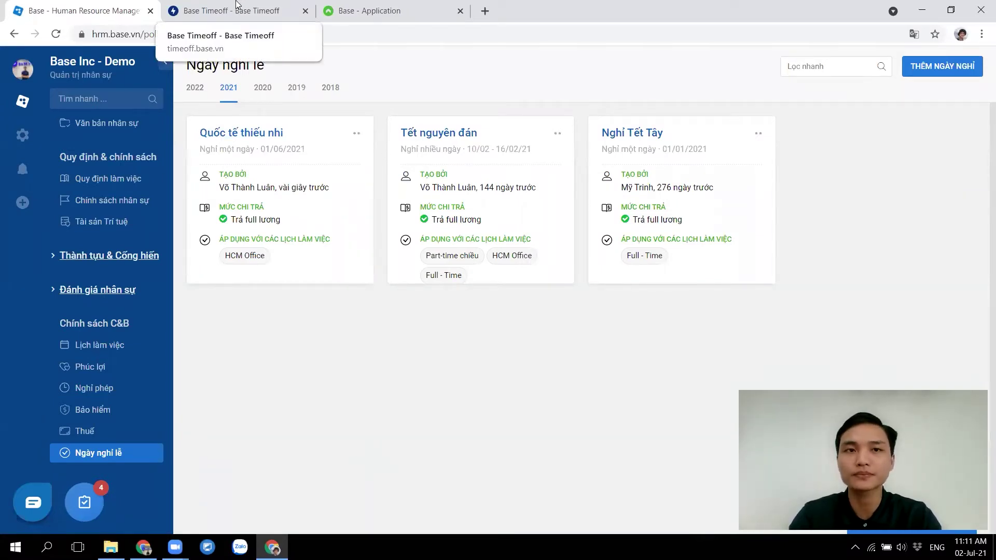
- Switch to Base Timeoff and, from its group settings, send an approval reminder for requests from 01/06/2021 to 01/07/2021
click(238, 5)
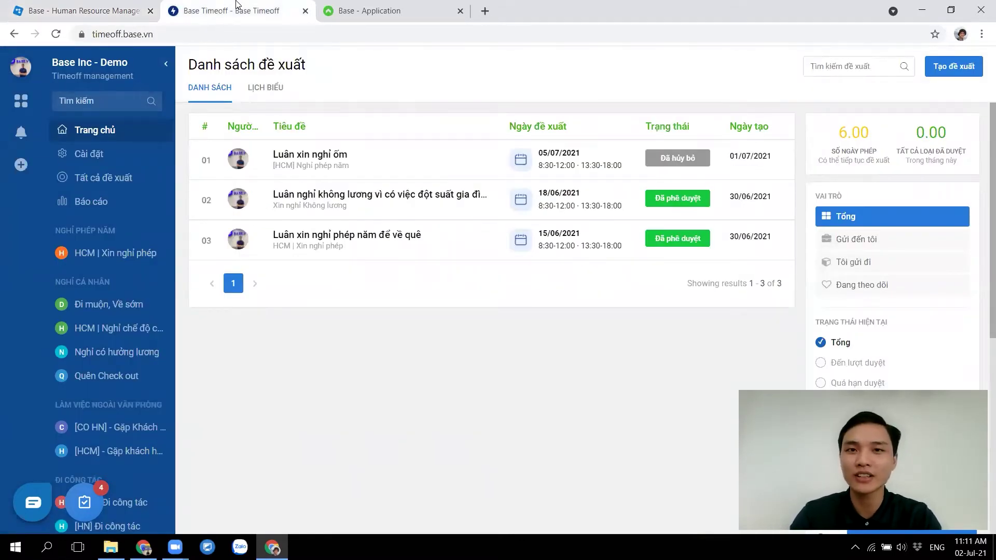
click(79, 154)
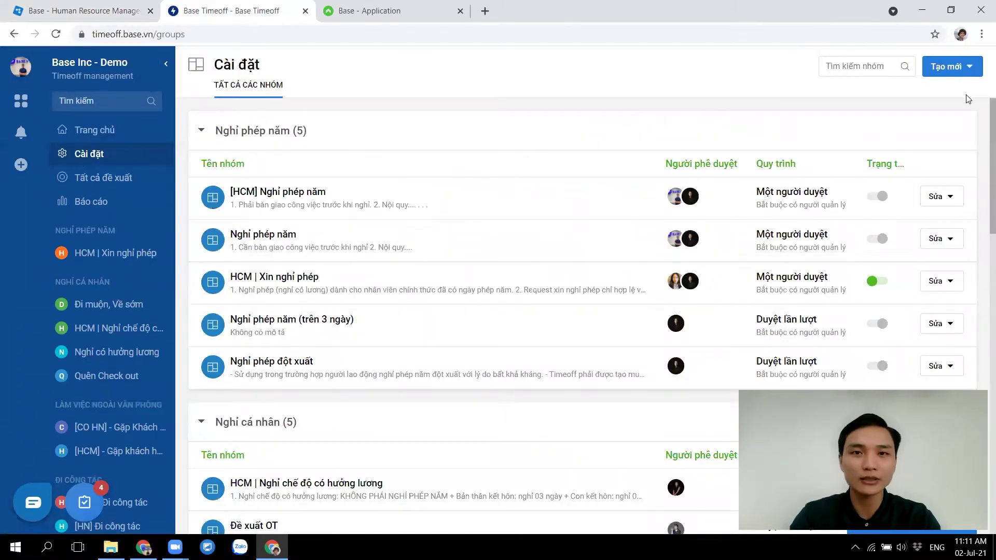
click(960, 70)
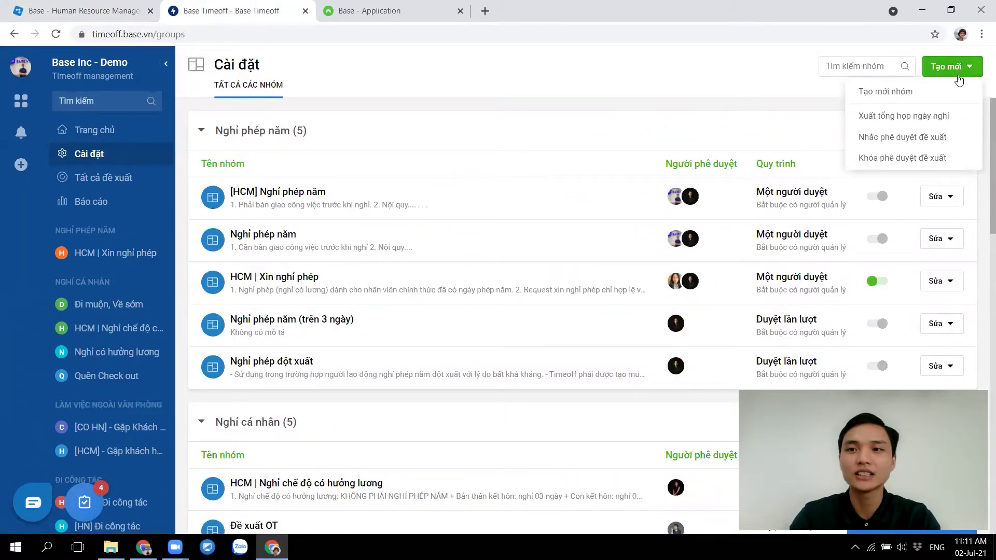
click(918, 138)
click(443, 239)
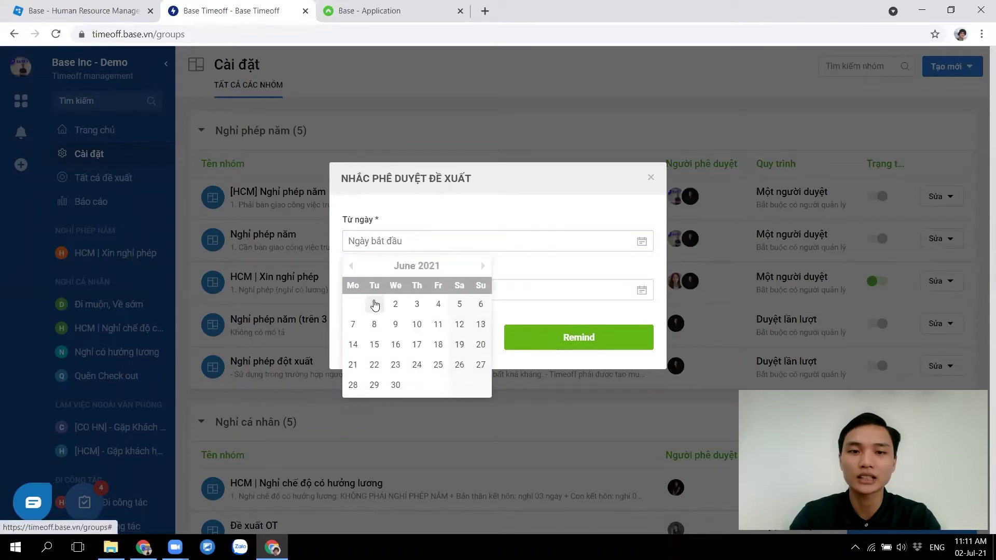
click(375, 304)
click(440, 289)
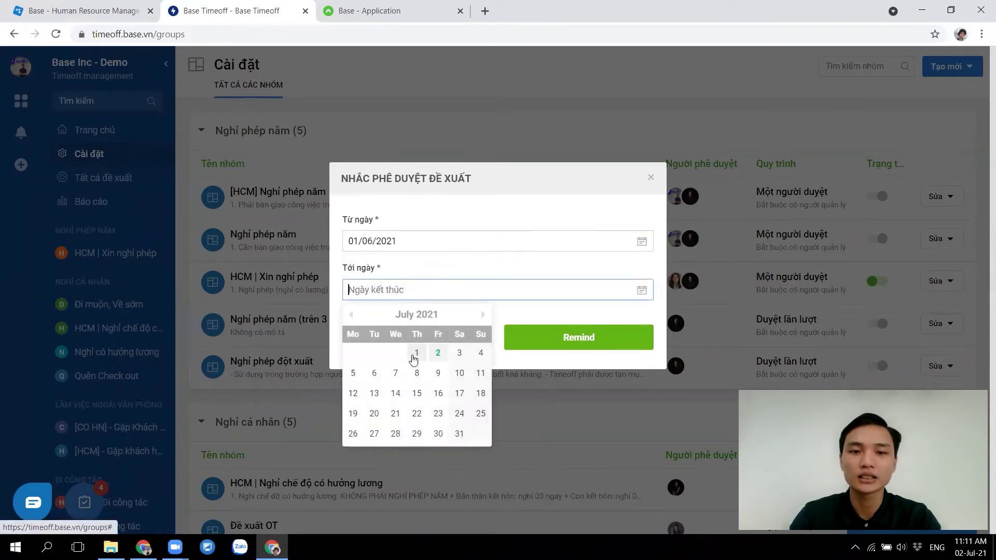
click(417, 353)
click(553, 334)
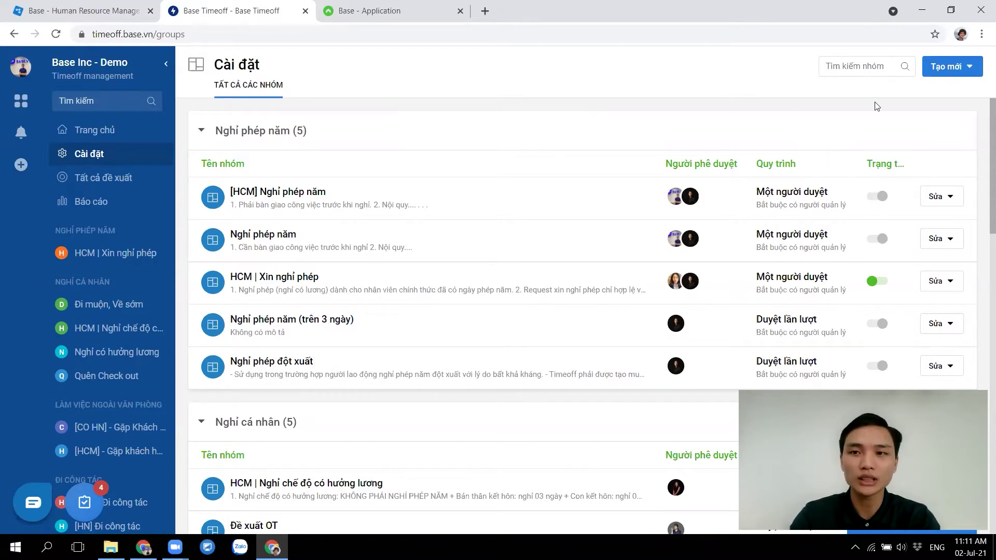
- Start a request approval lock covering requests from 01/06/2021 to 30/06/2021
click(960, 68)
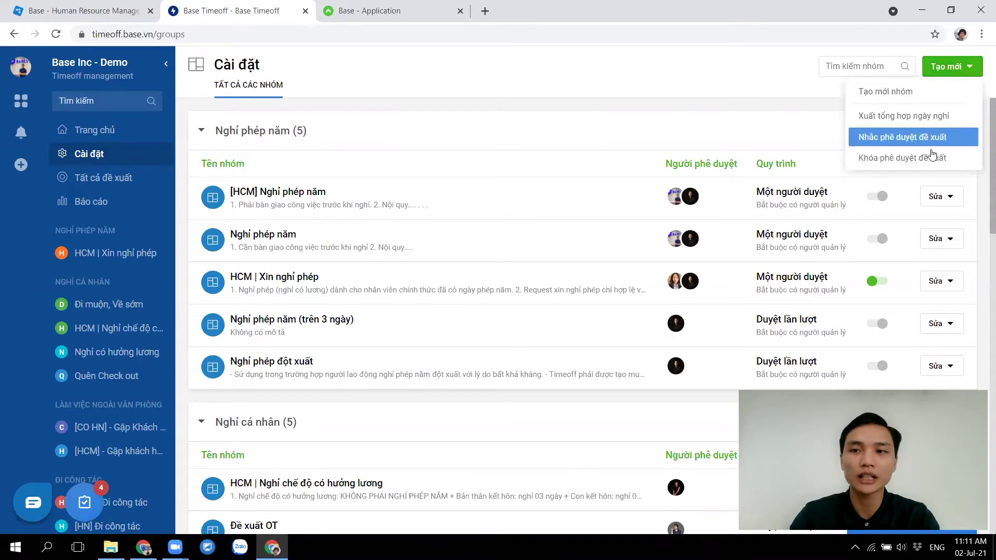
click(898, 160)
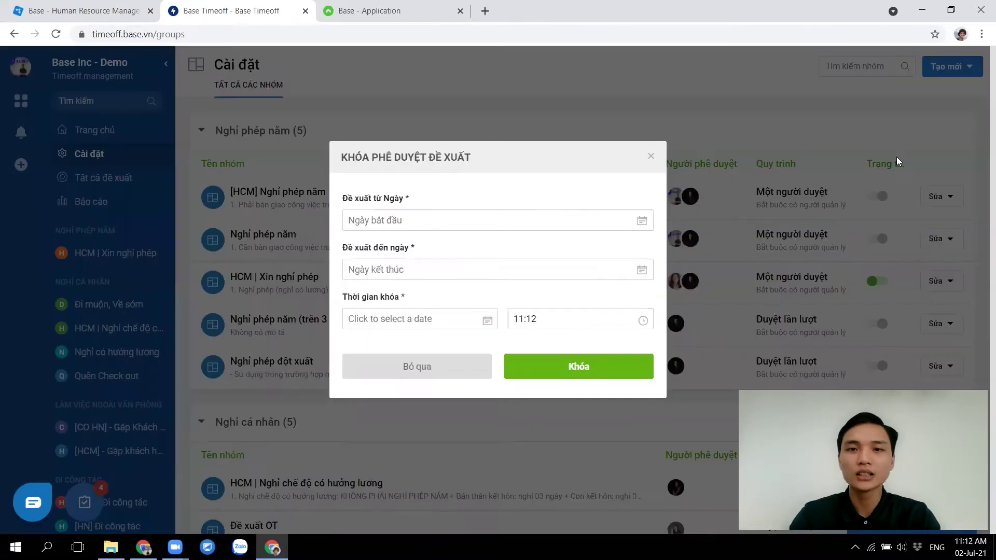
click(368, 220)
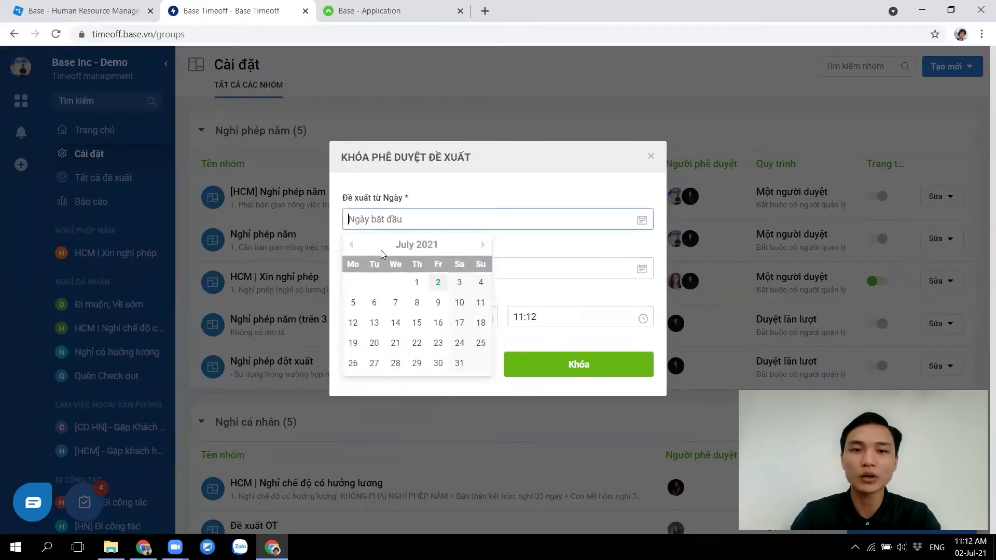
click(352, 245)
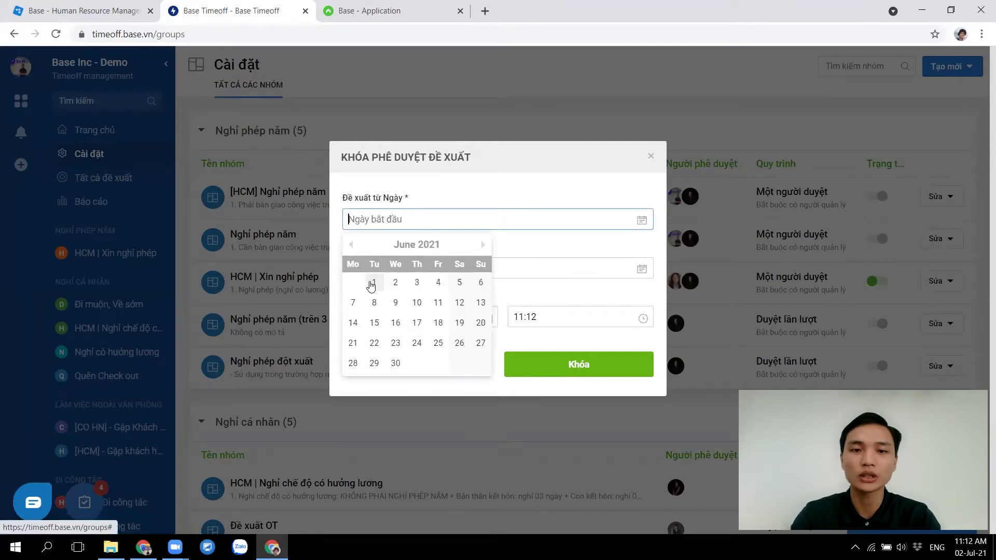
click(372, 284)
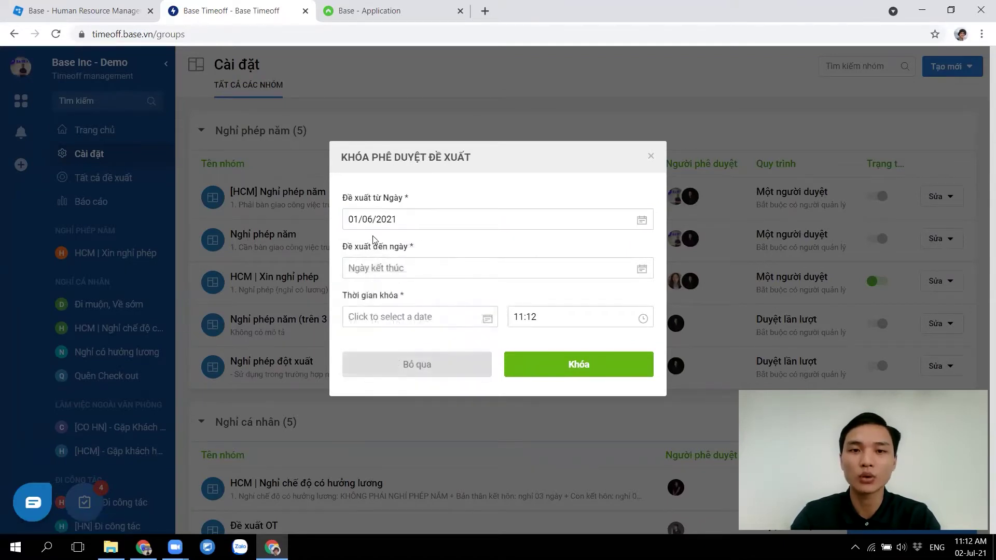
click(384, 277)
click(352, 293)
click(395, 412)
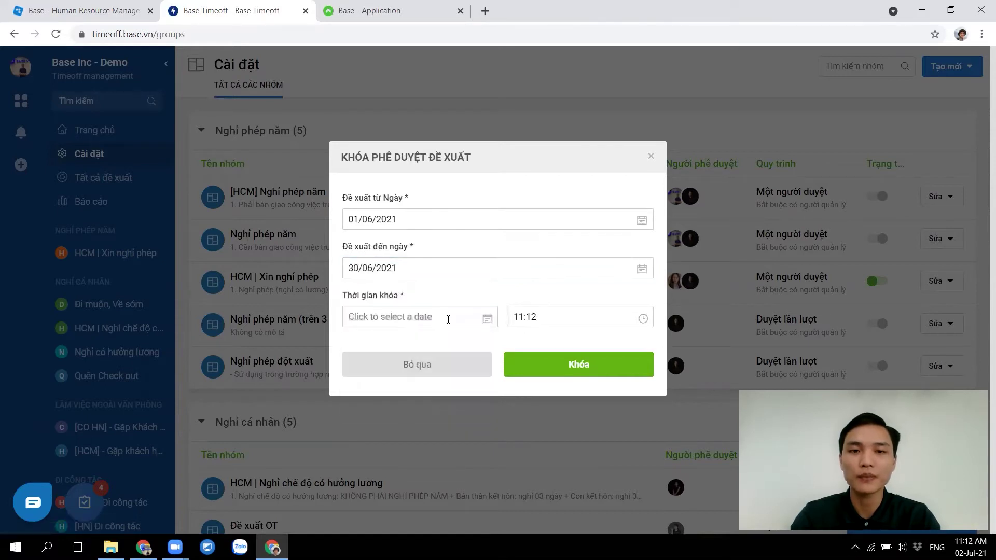
- Set the lock time to 02/07/2021 at 12:00 and apply the approval lock
click(433, 316)
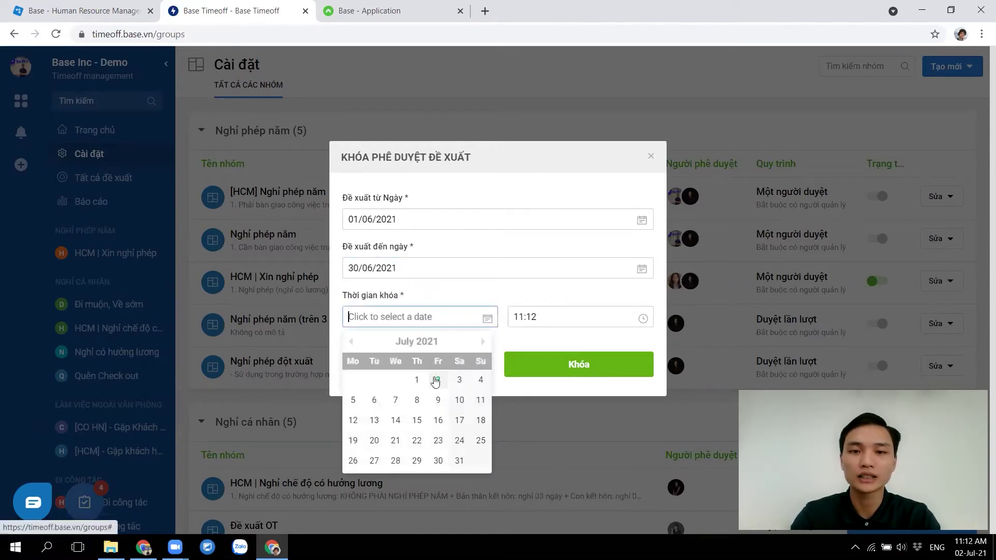
click(437, 383)
click(540, 316)
key(BackSpace)
key(BackSpace)
key(BackSpace)
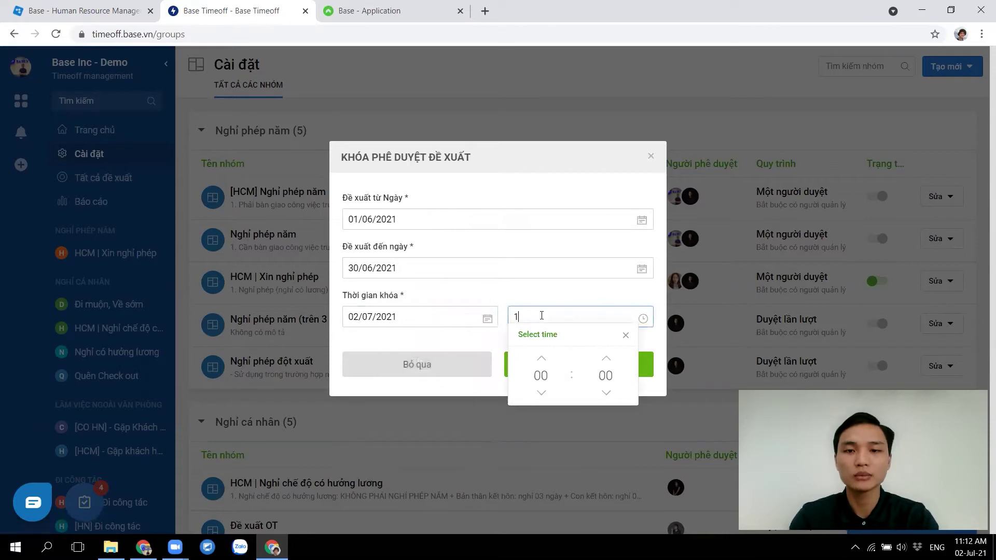
text(:00)
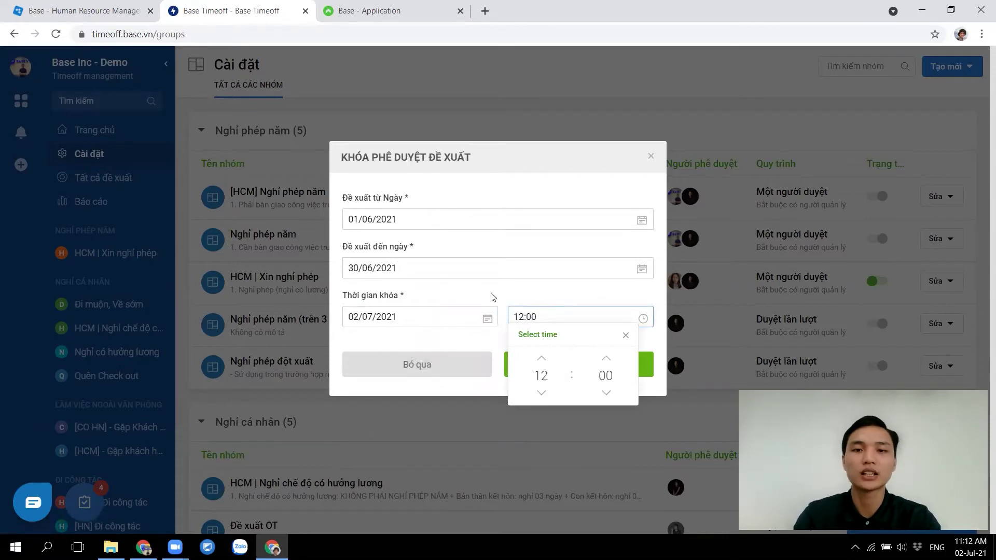
click(492, 296)
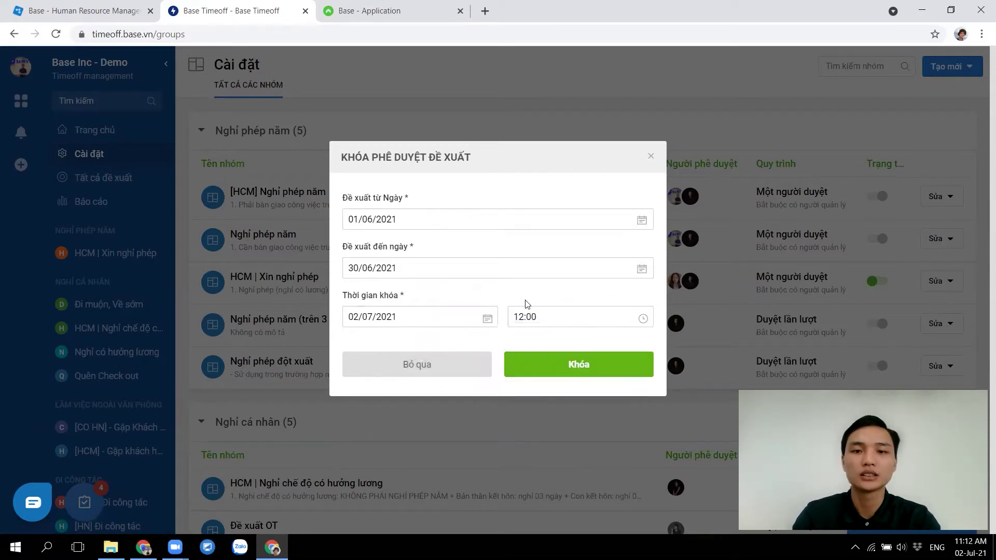
click(579, 365)
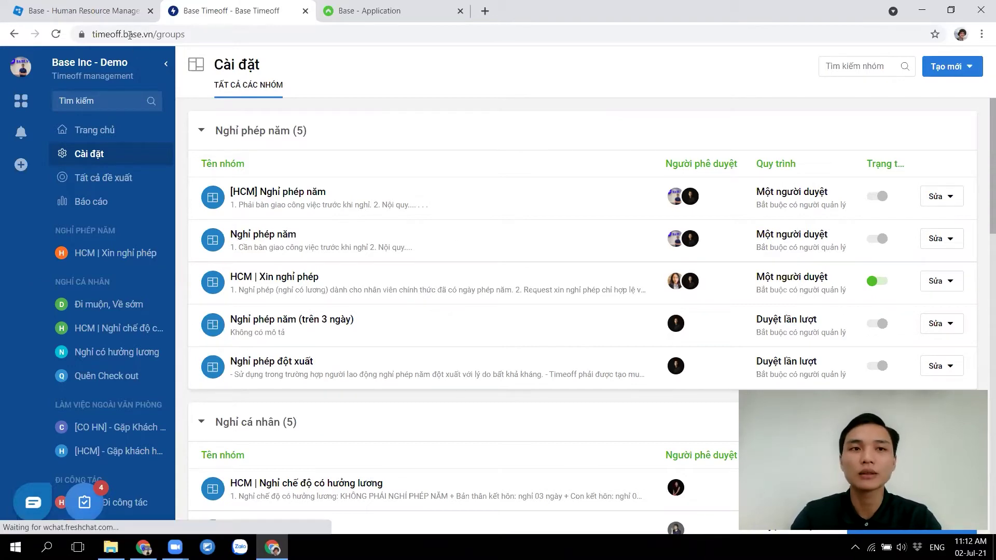
- Switch to Base Timesheet's cycle list and examine the new-cycle form with its timesheet choices, closing it without saving
click(379, 5)
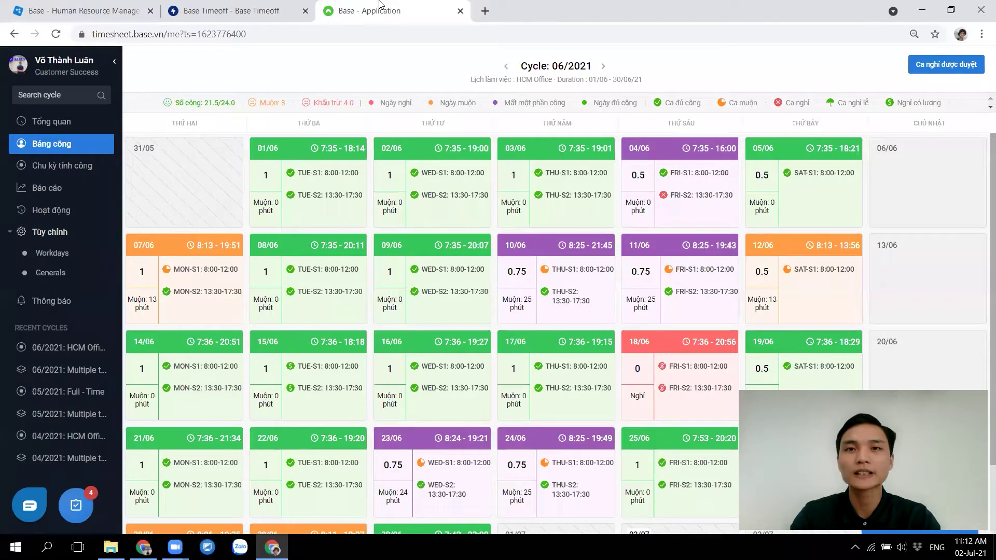
click(64, 164)
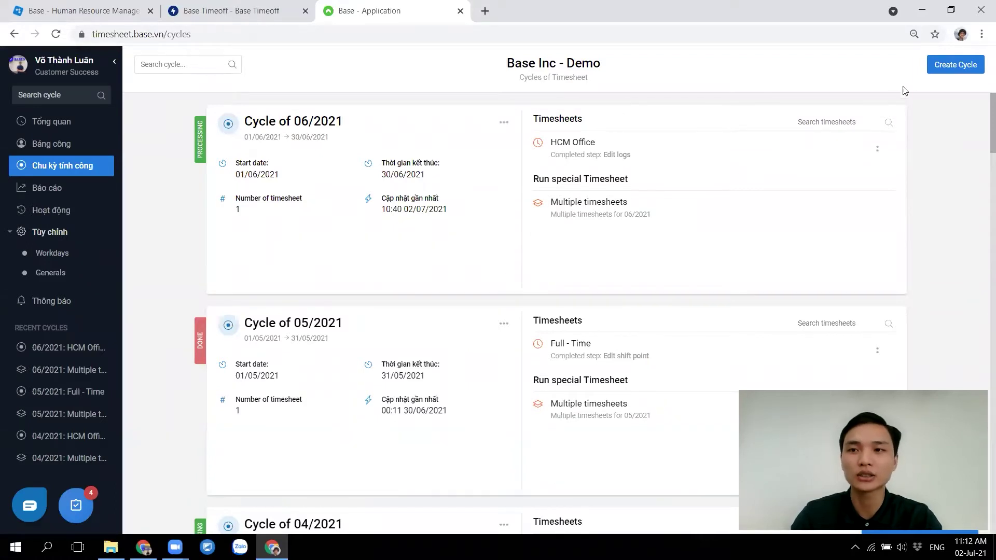
click(960, 66)
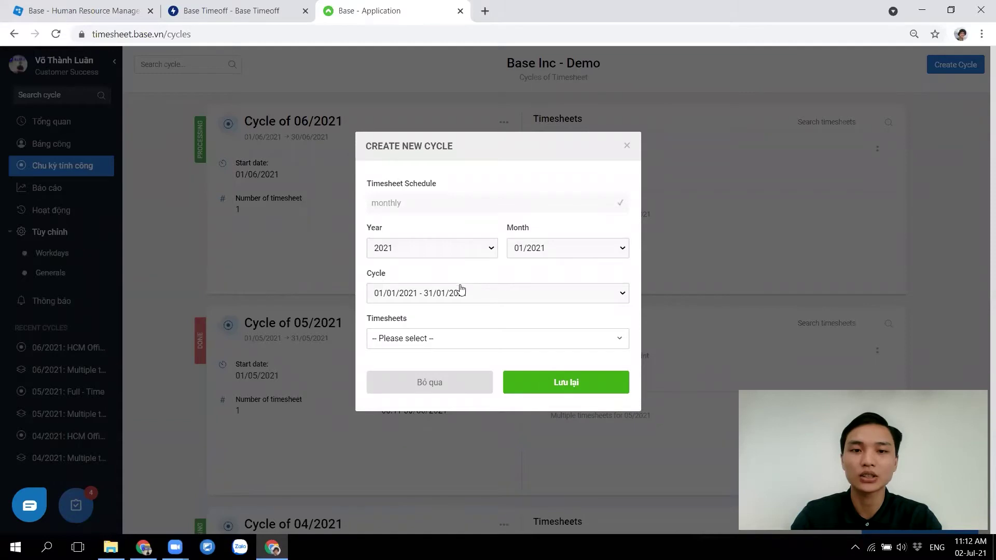
click(427, 338)
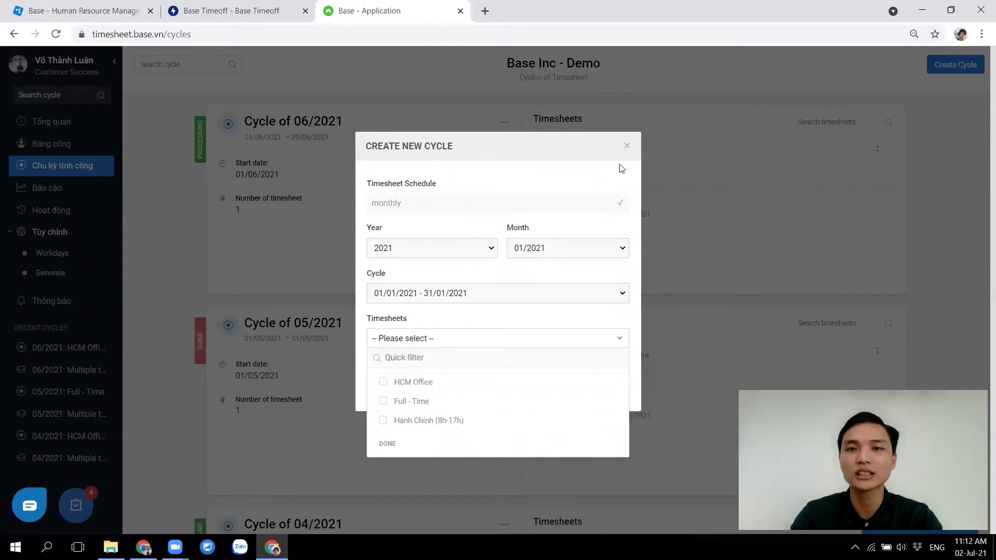
click(628, 147)
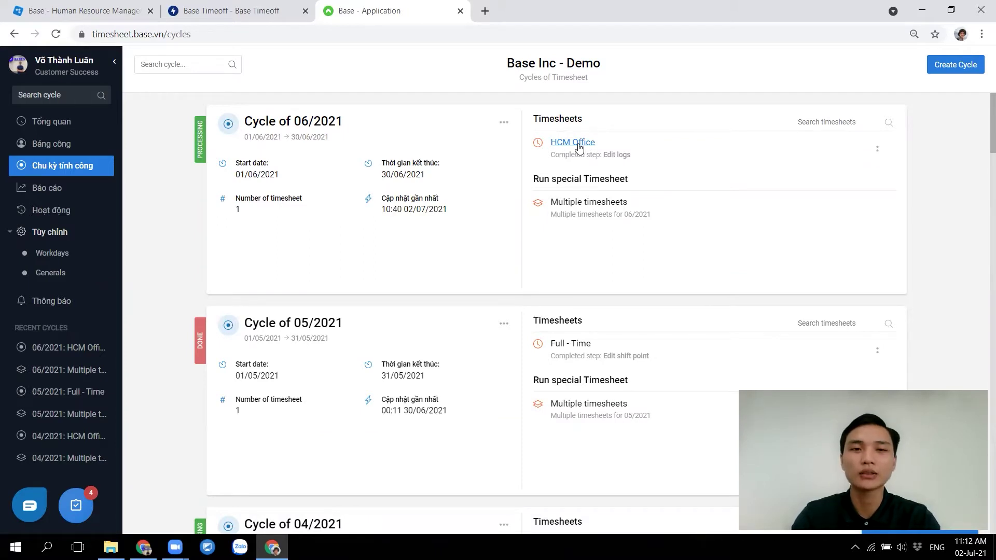
- In the 06/2021 HCM Office timesheet's attendance-time stage, add a 7:00 log for the first eight employees from 01/06 to 05/06
click(52, 349)
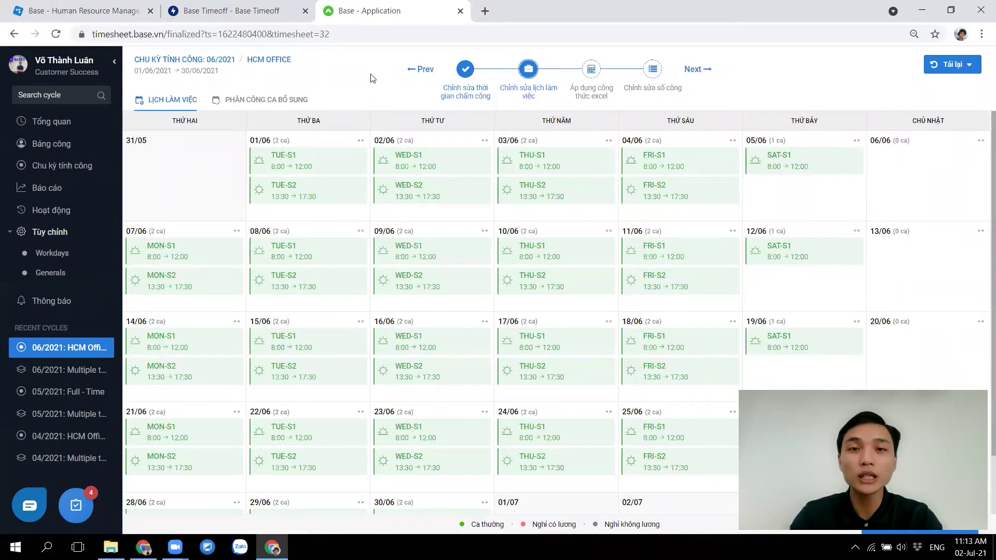
click(467, 75)
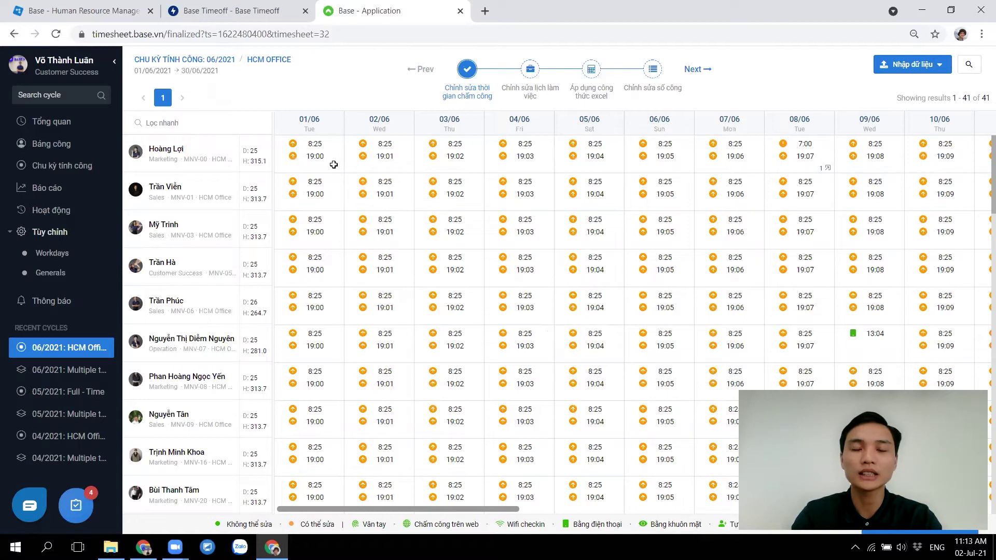
mouse_move(339, 162)
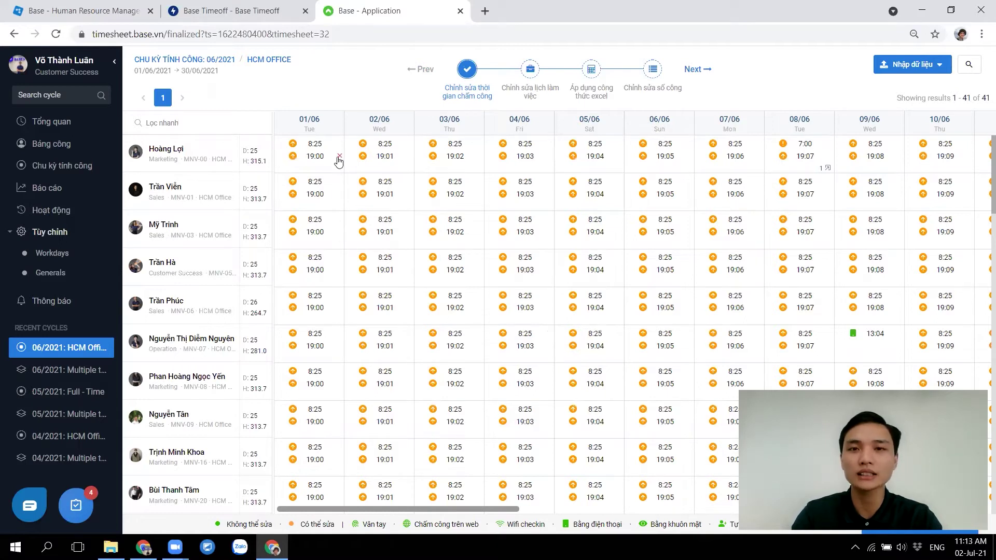
click(311, 163)
drag(374, 188, 484, 252)
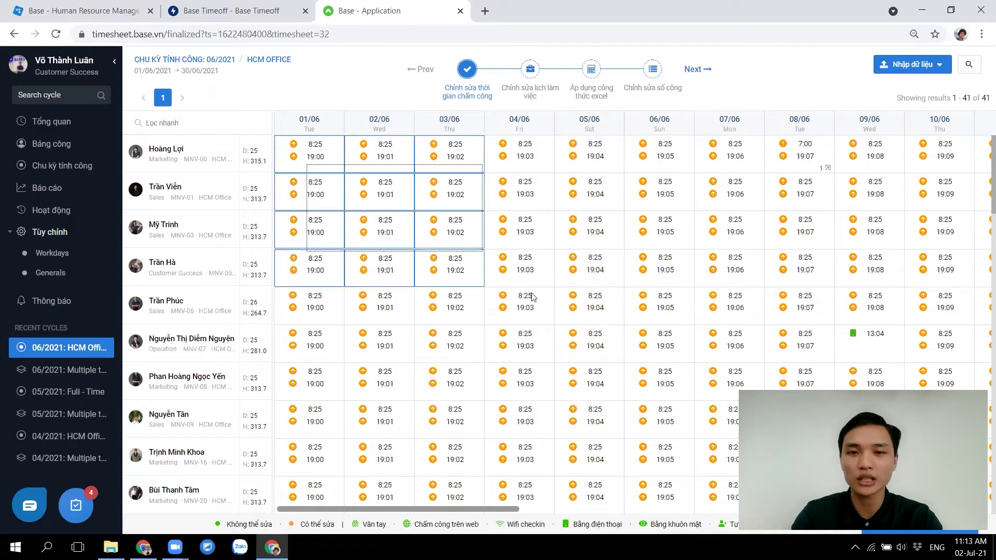
drag(533, 297, 599, 408)
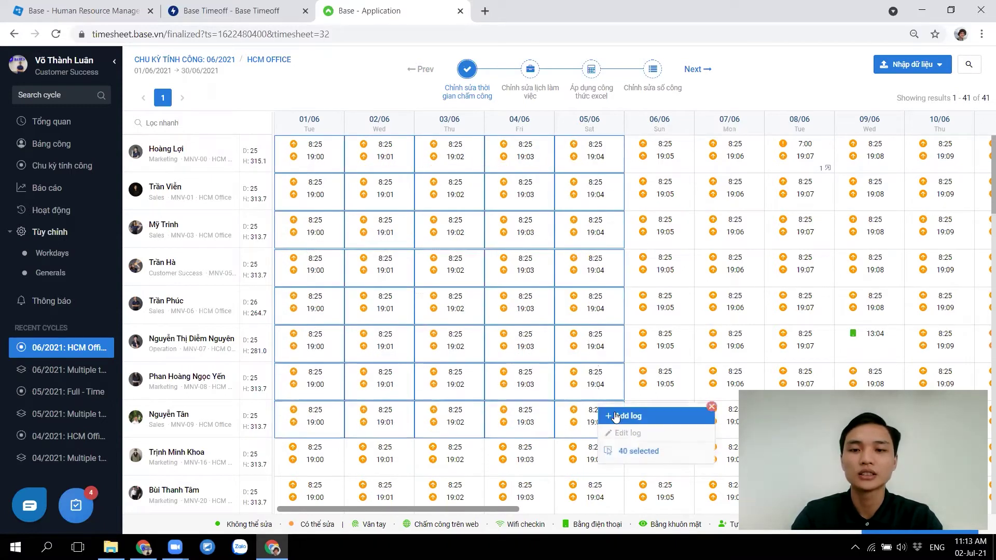
click(603, 414)
click(406, 175)
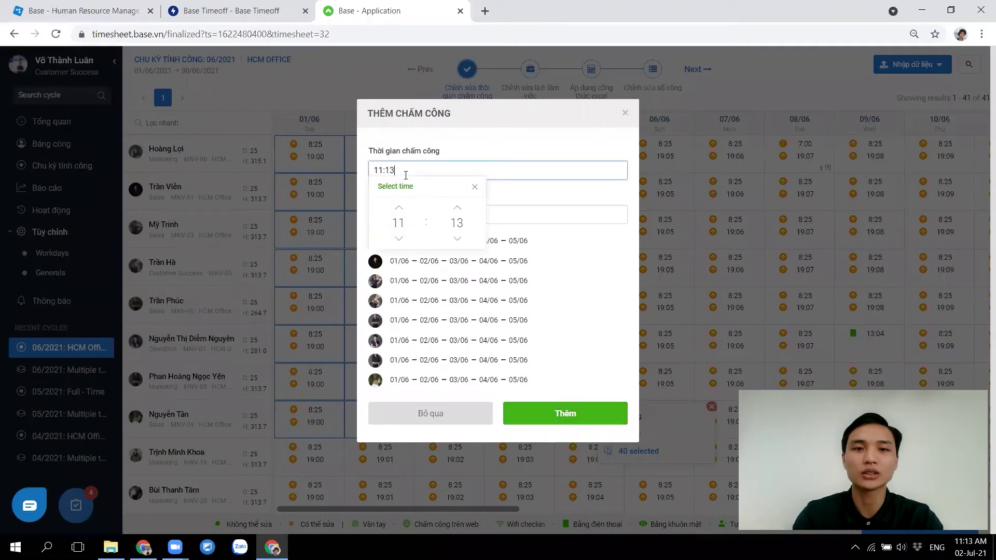
key(ctrl+a)
key(BackSpace)
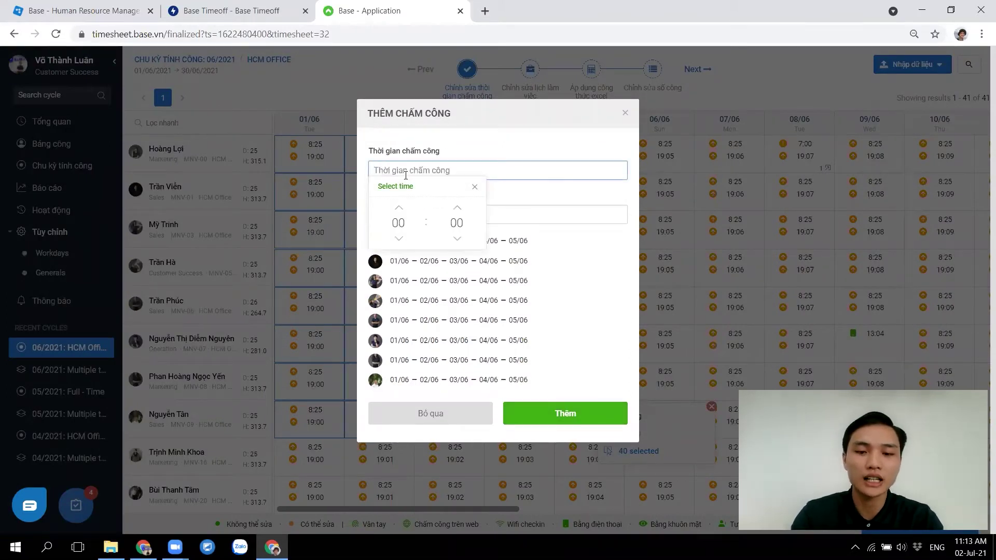
text(7:00)
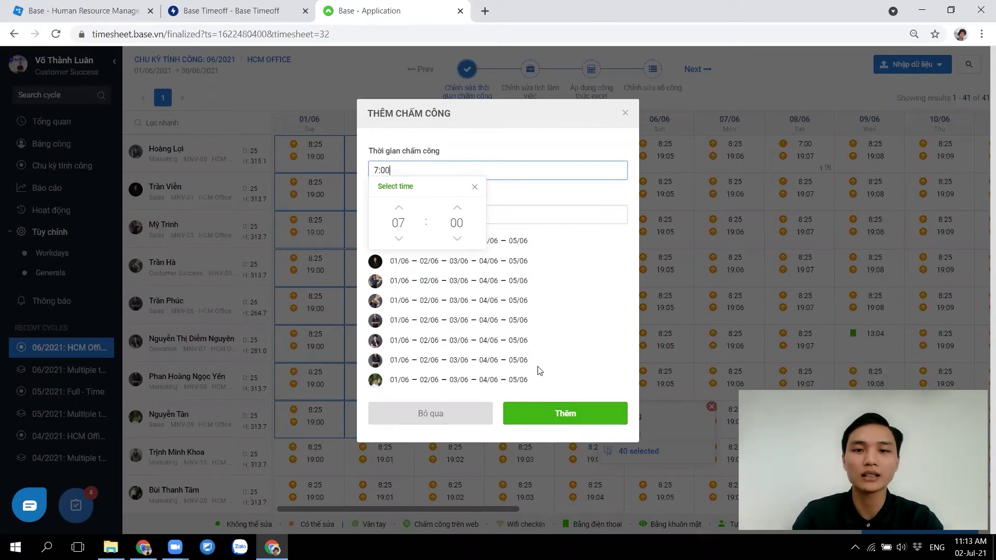
click(556, 407)
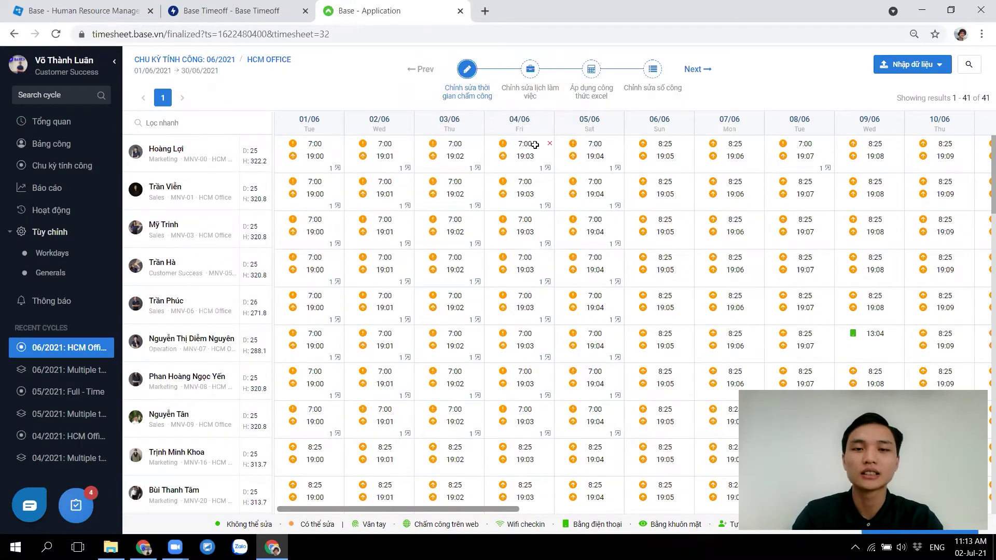
- Go to the work-schedule stage of the cycle and sync the holidays into the June calendar, accepting the reload
mouse_move(535, 144)
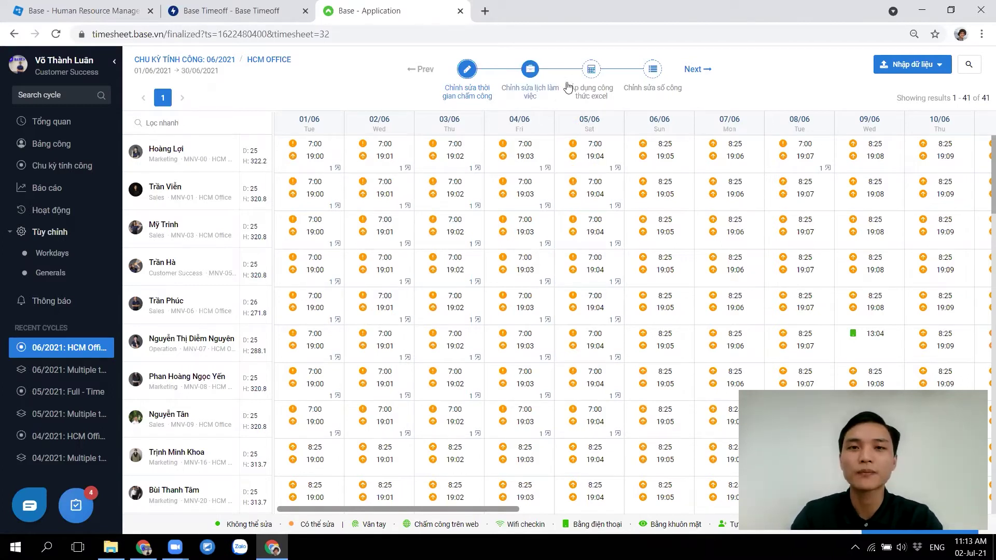
click(531, 69)
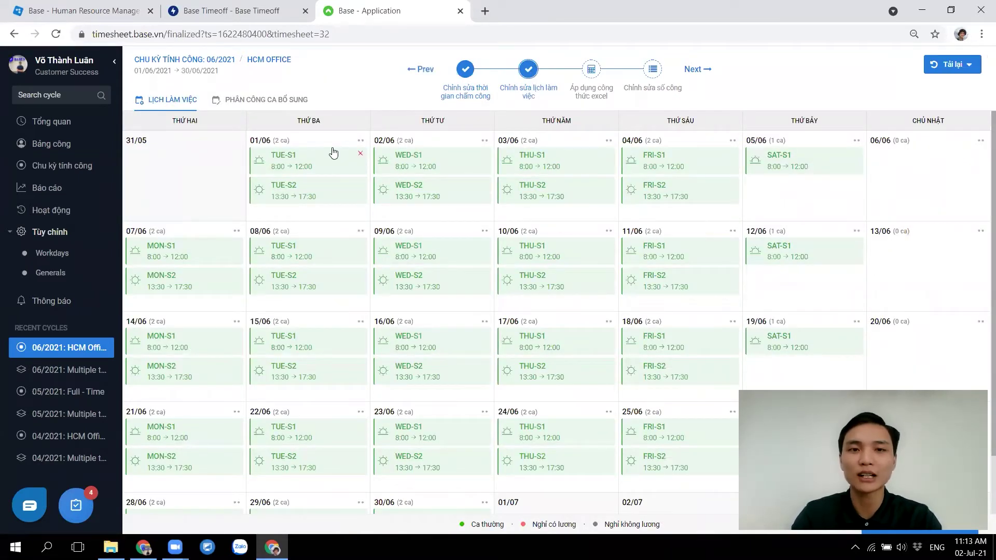
click(952, 64)
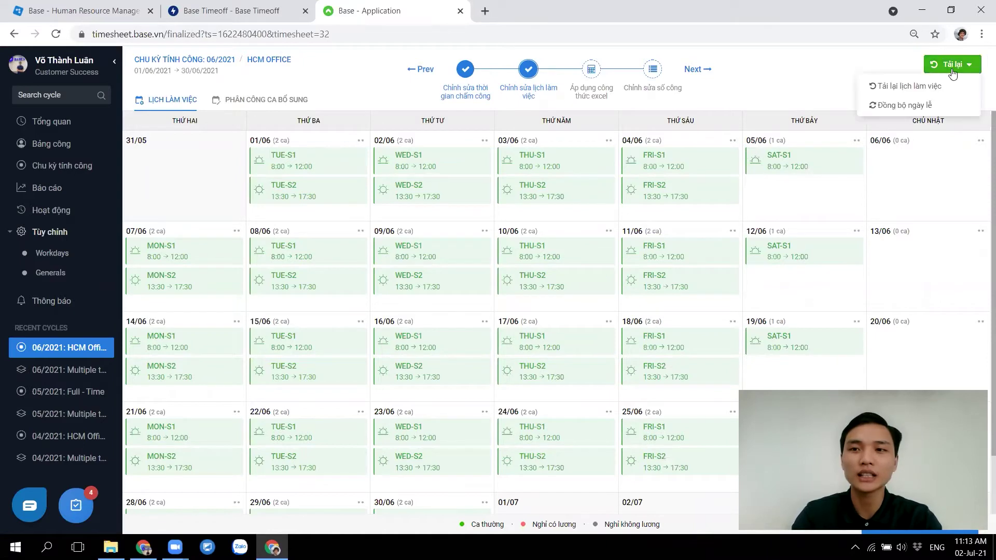
click(933, 104)
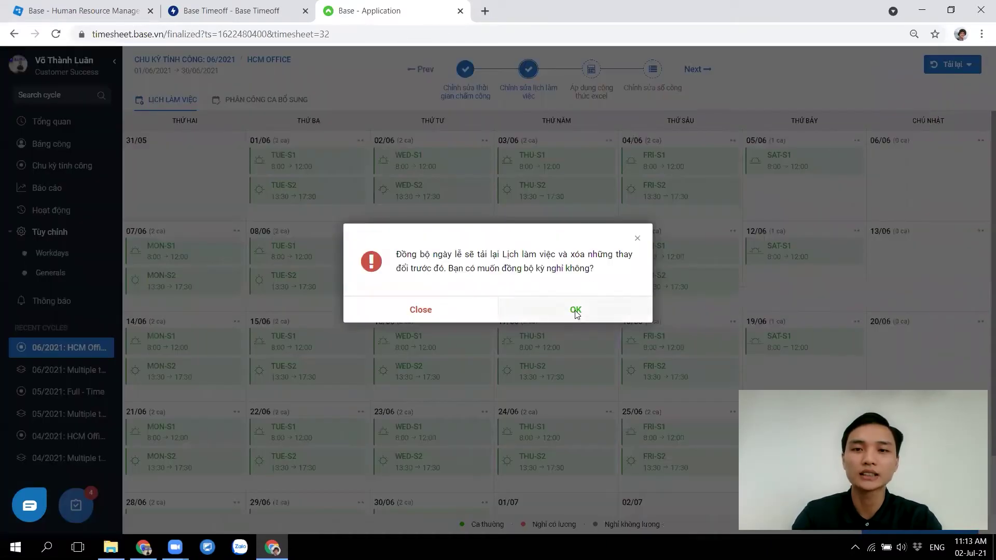
click(575, 312)
click(578, 315)
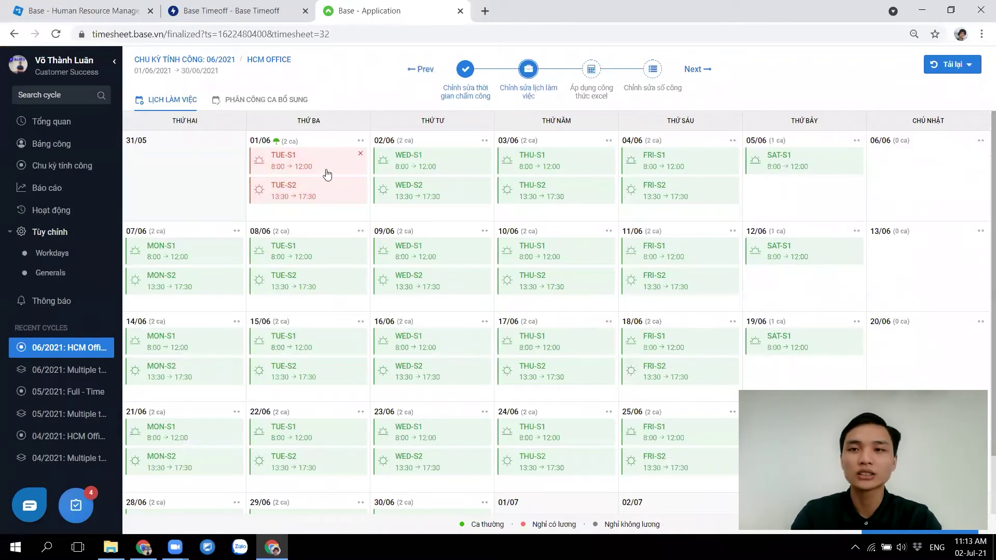
- Reload the June work schedule and accept that earlier edits to it are discarded
click(952, 74)
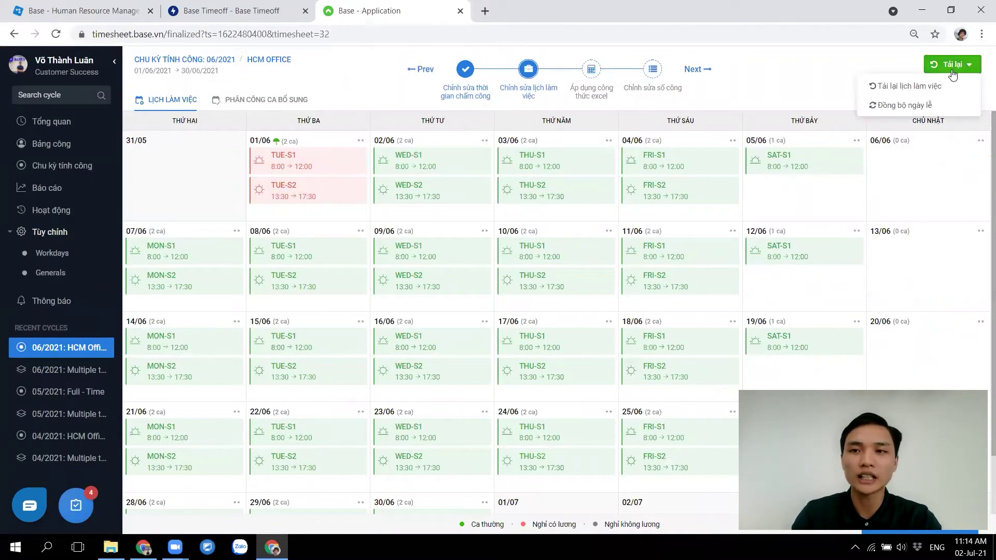
click(897, 89)
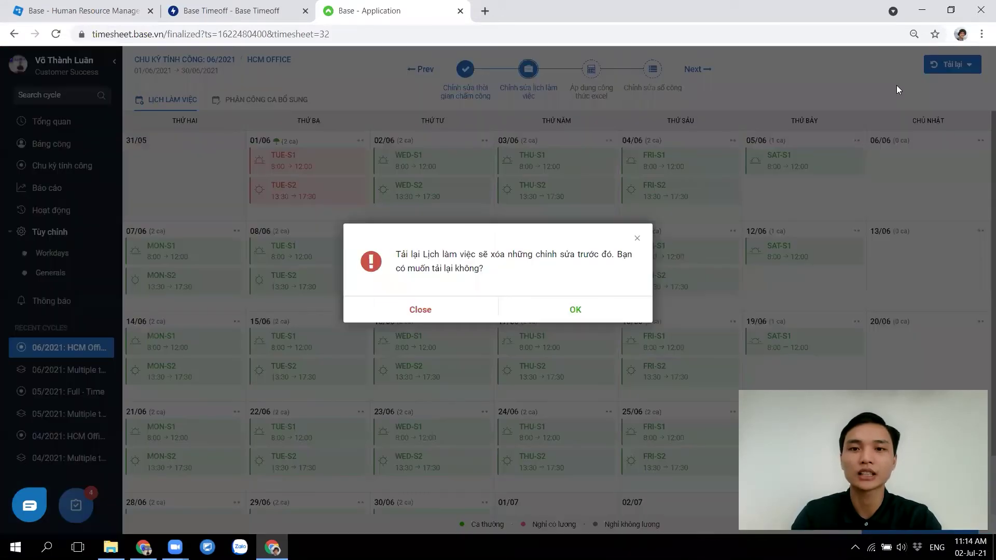
click(549, 312)
click(548, 312)
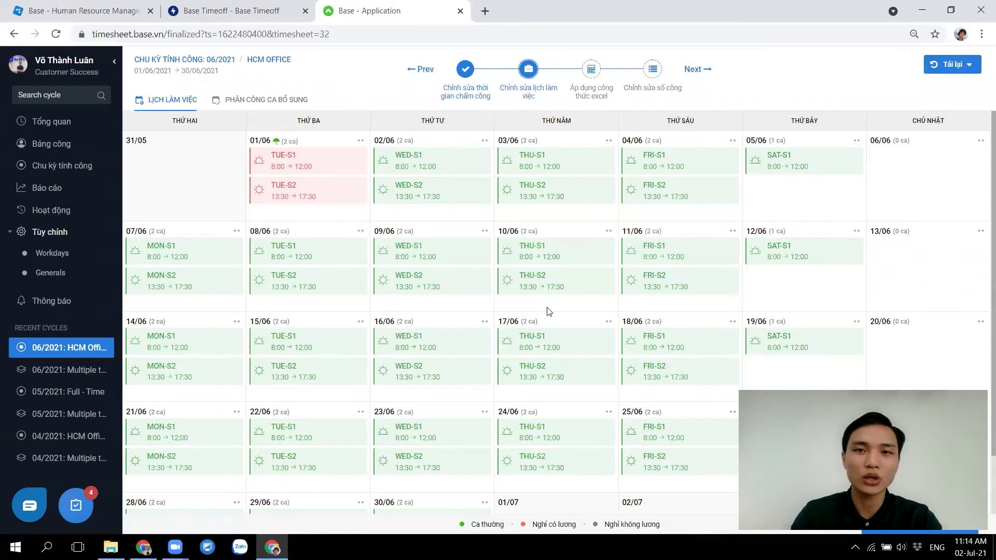
- Go to the Excel-formula stage and examine the calculated shift points of all employees across June, including holiday, late and absent shifts
click(587, 89)
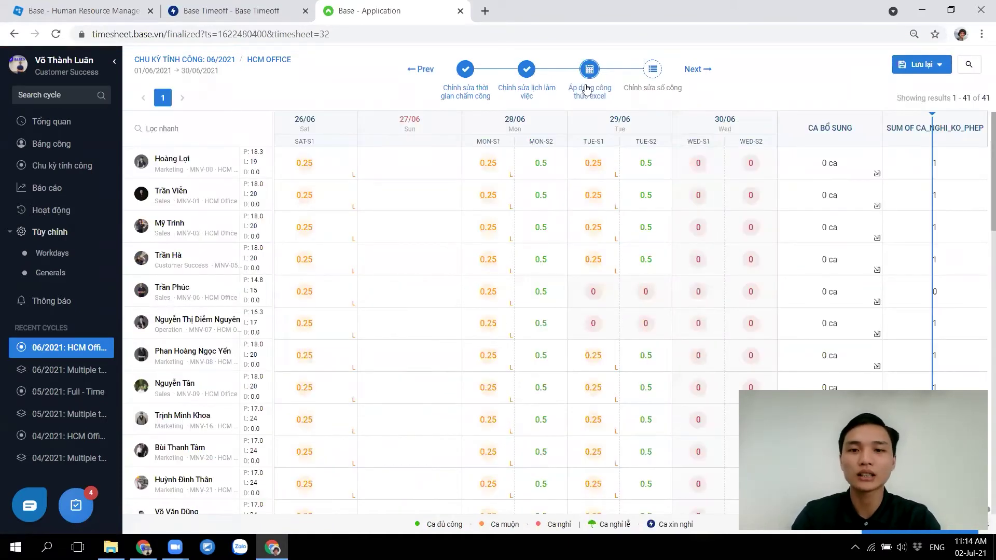
mouse_move(482, 425)
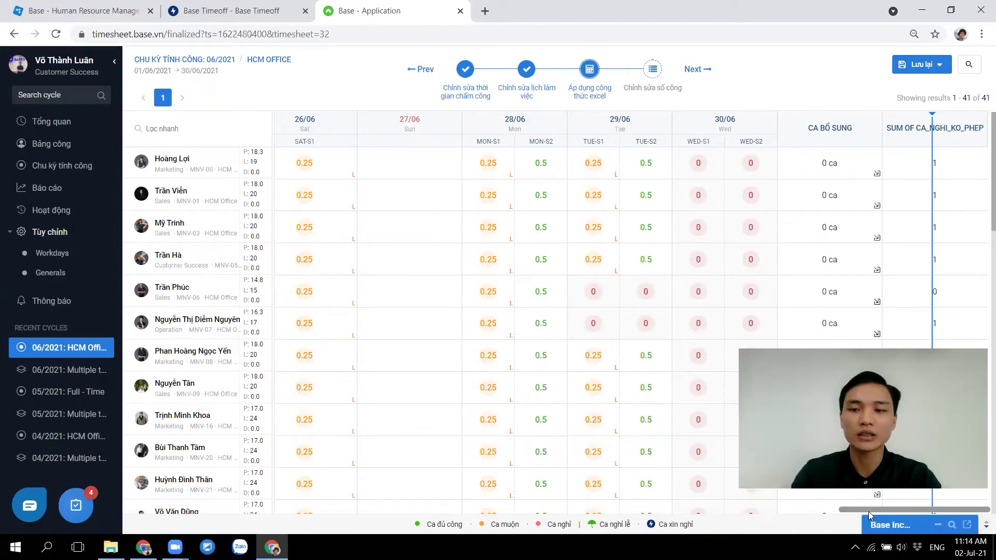
drag(870, 513, 301, 484)
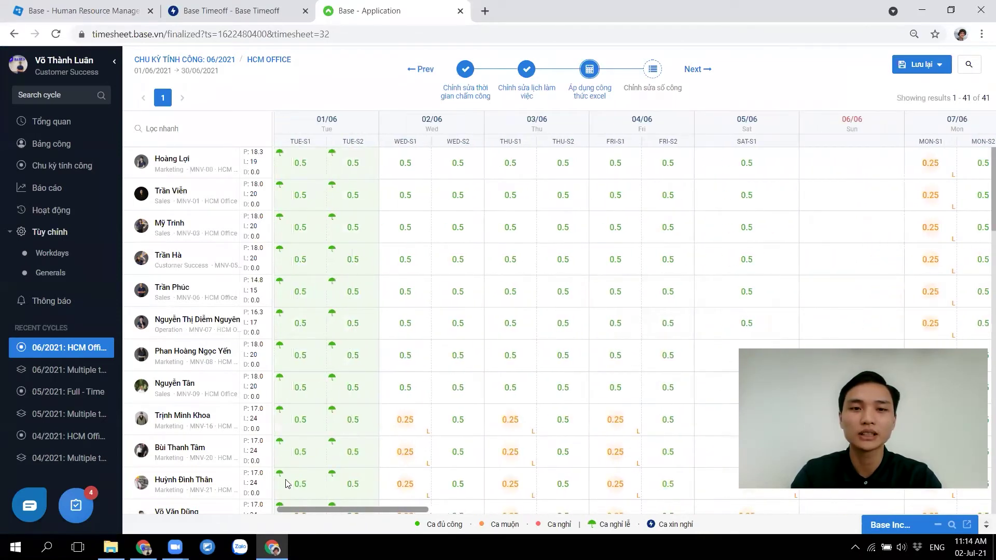
scroll(332, 270, down, 15)
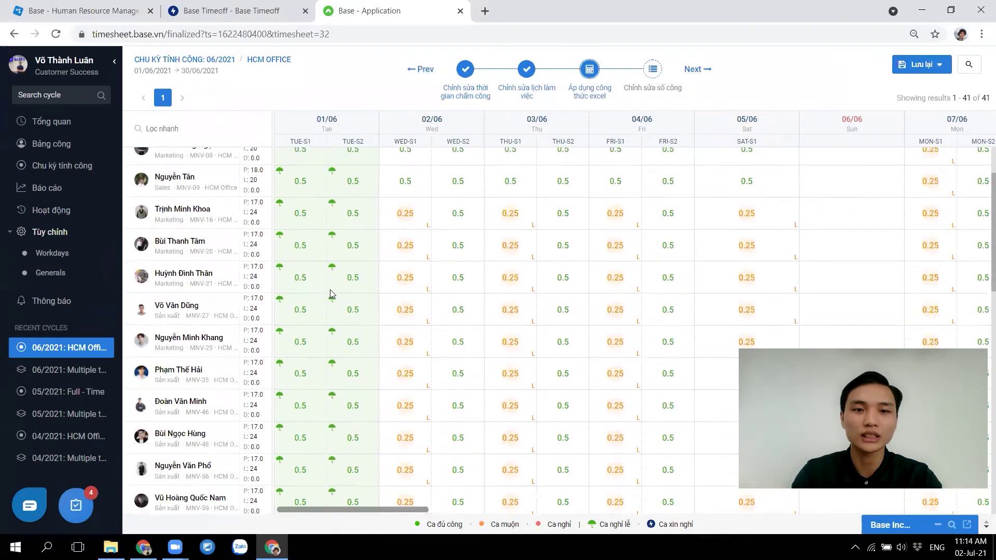
scroll(332, 294, down, 3)
scroll(332, 294, up, 15)
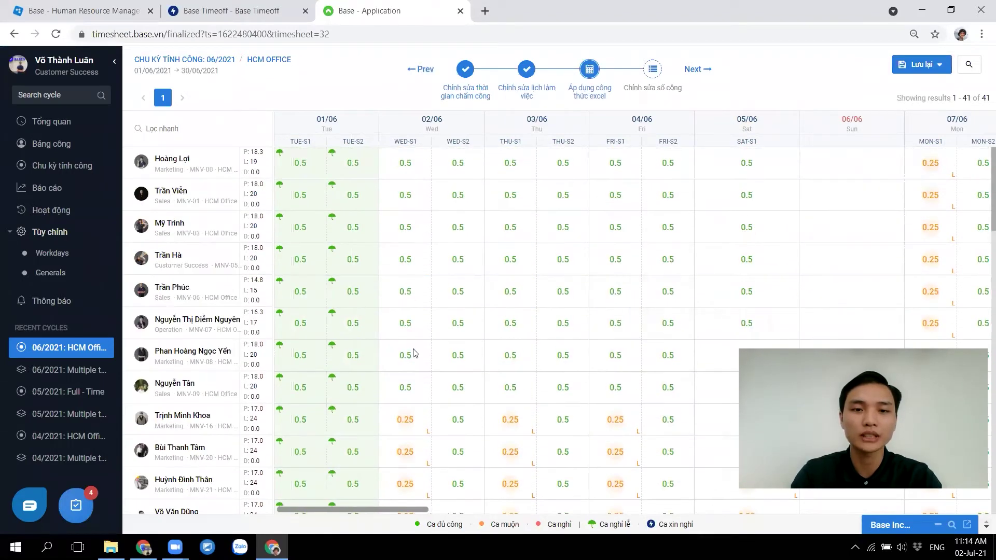
scroll(342, 447, right, 1)
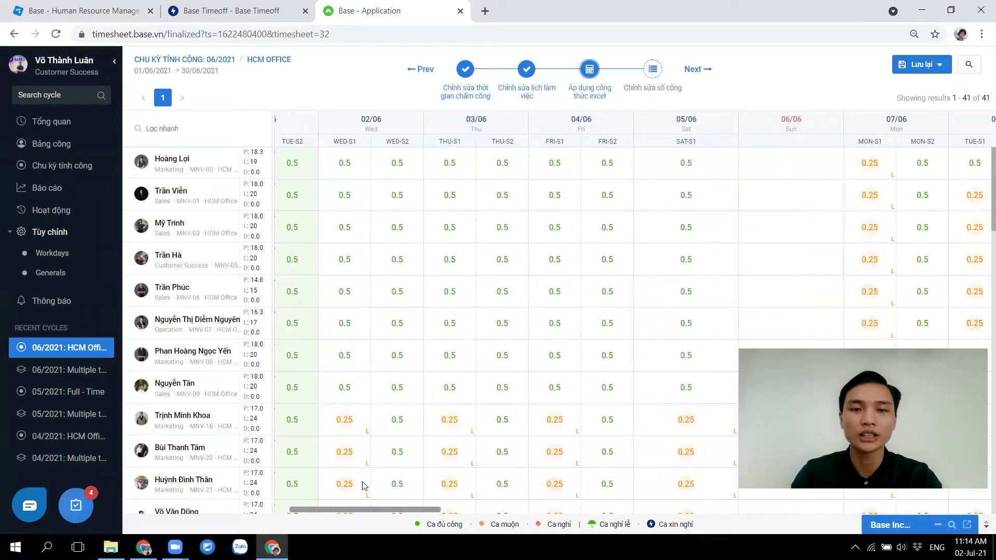
drag(344, 509, 533, 506)
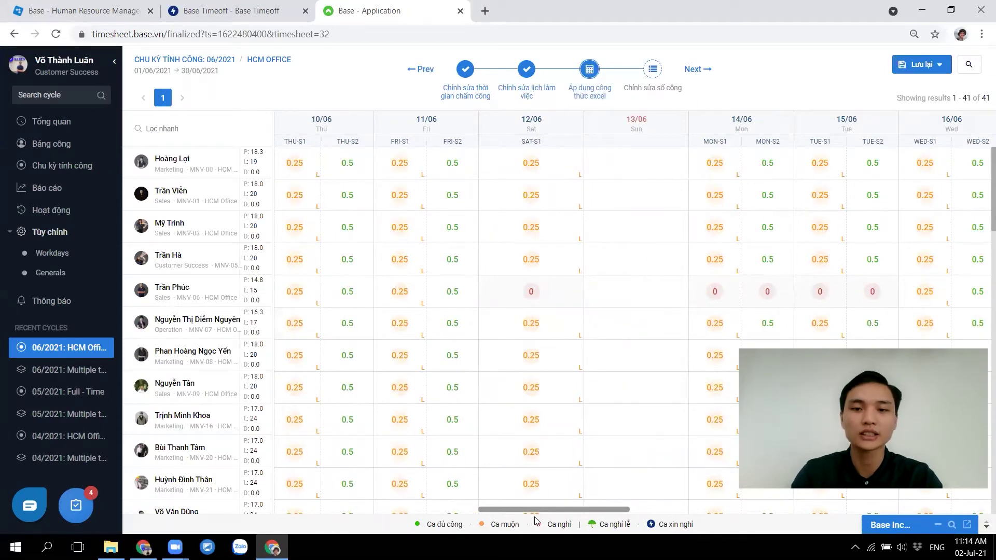
drag(518, 509, 876, 507)
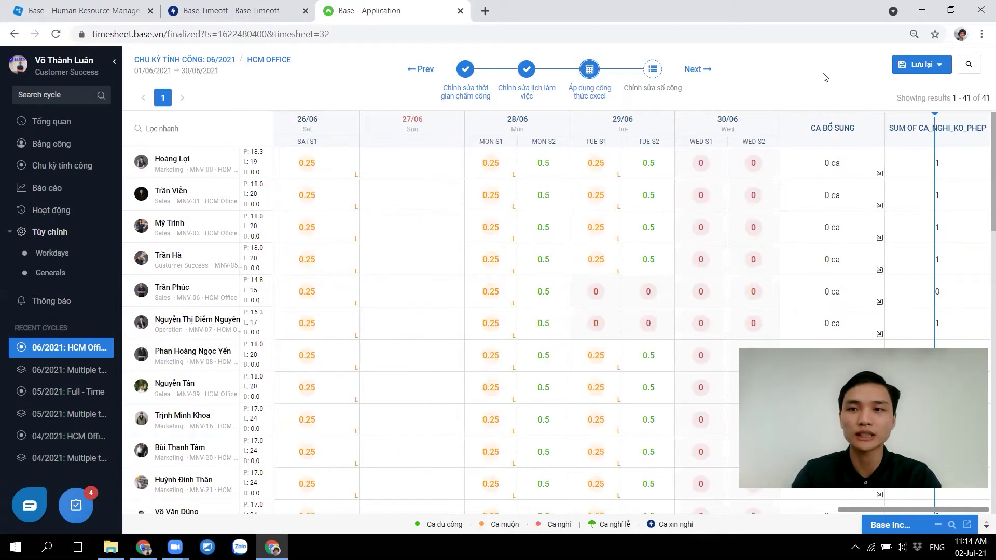
- Save the calculated timesheet data and update the final stage's data with it
click(939, 64)
click(898, 99)
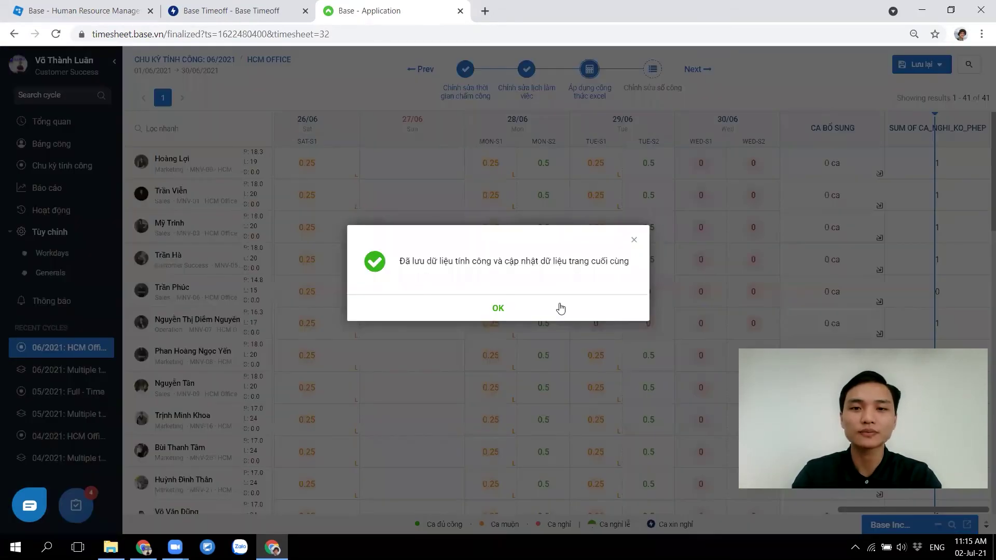
click(515, 303)
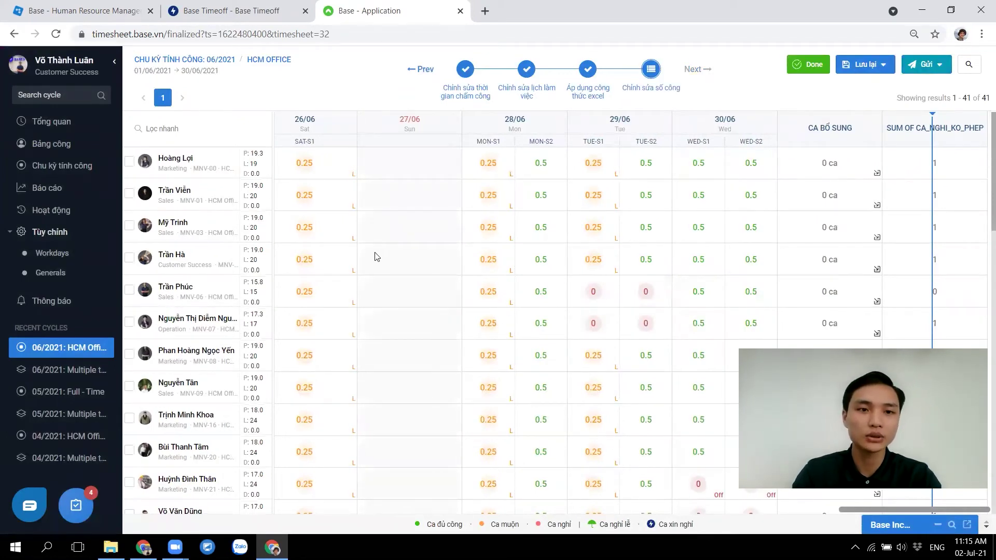
- In the shift-point stage, set the second employee's SAT-S1 shift on 26/06 to 0.5 points
mouse_move(337, 200)
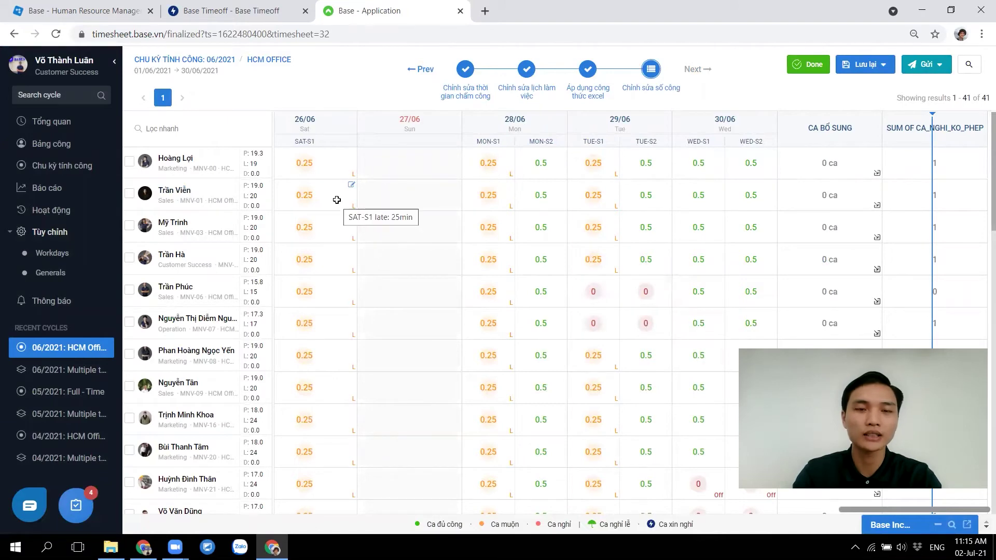
click(337, 201)
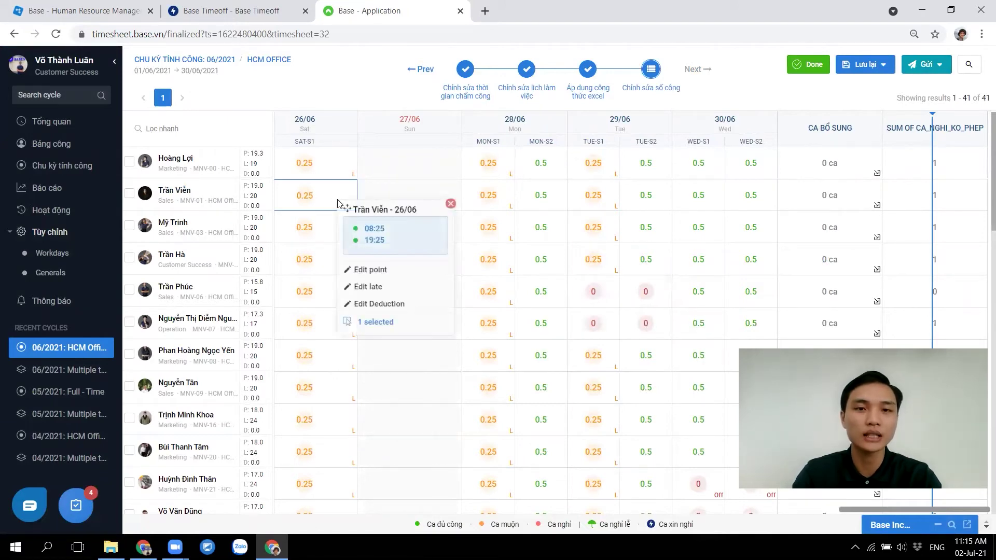
click(373, 269)
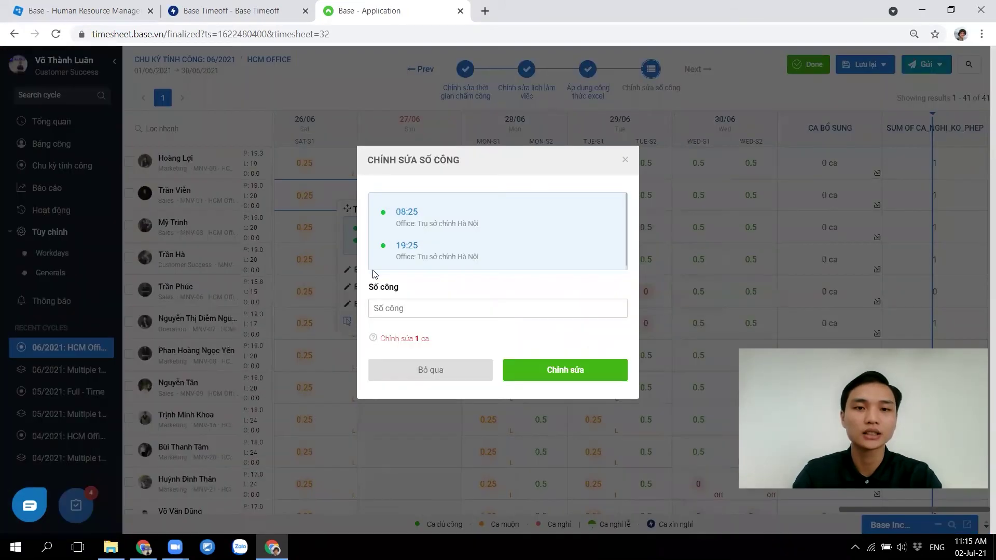
click(422, 310)
text(0)
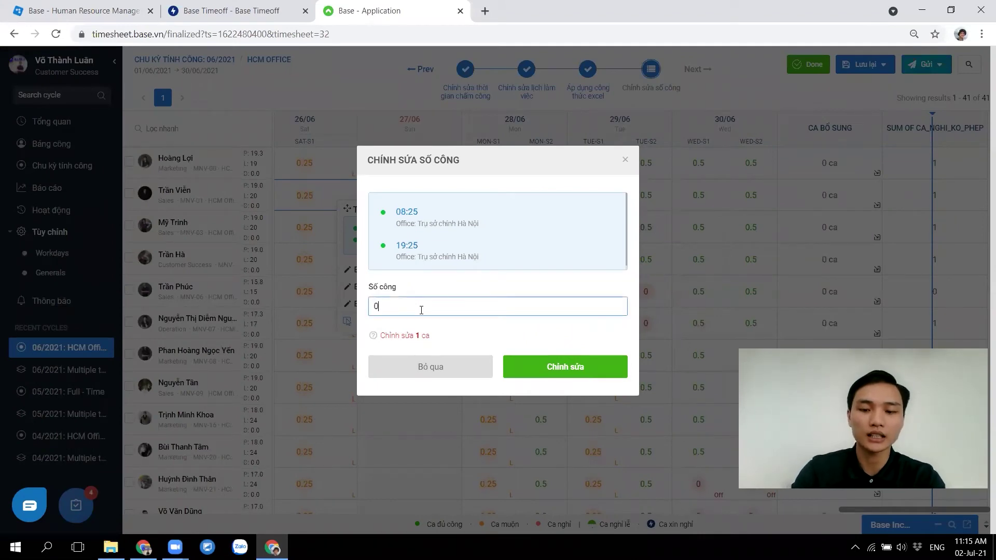
click(553, 367)
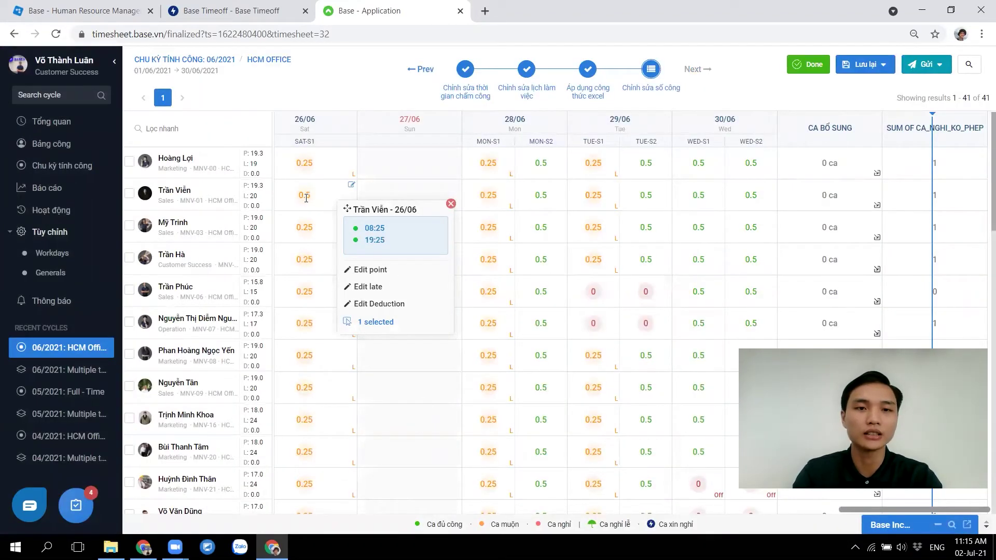
click(451, 204)
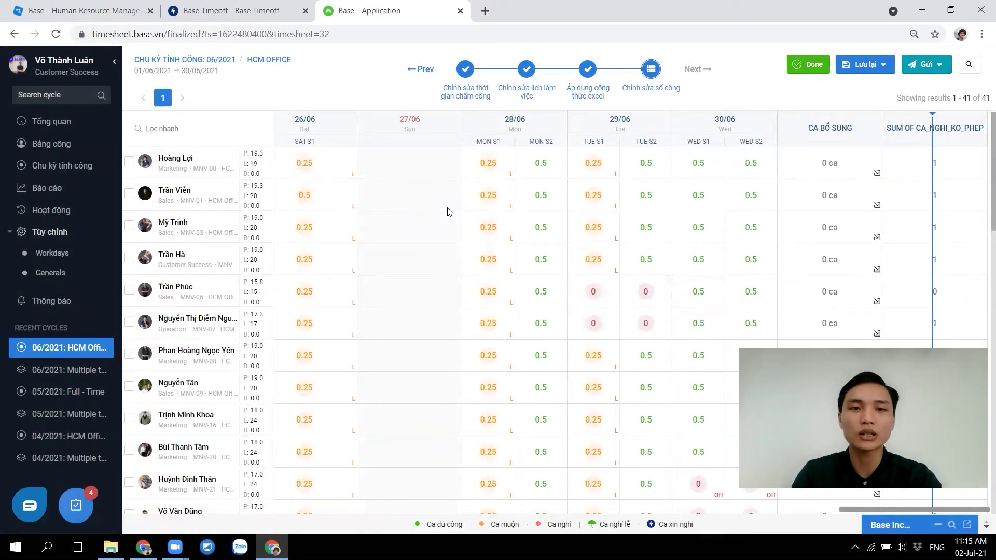
- Select the 26/06 shifts of the first nine employees and save the edited shift-point timesheet
drag(335, 168, 332, 430)
click(865, 71)
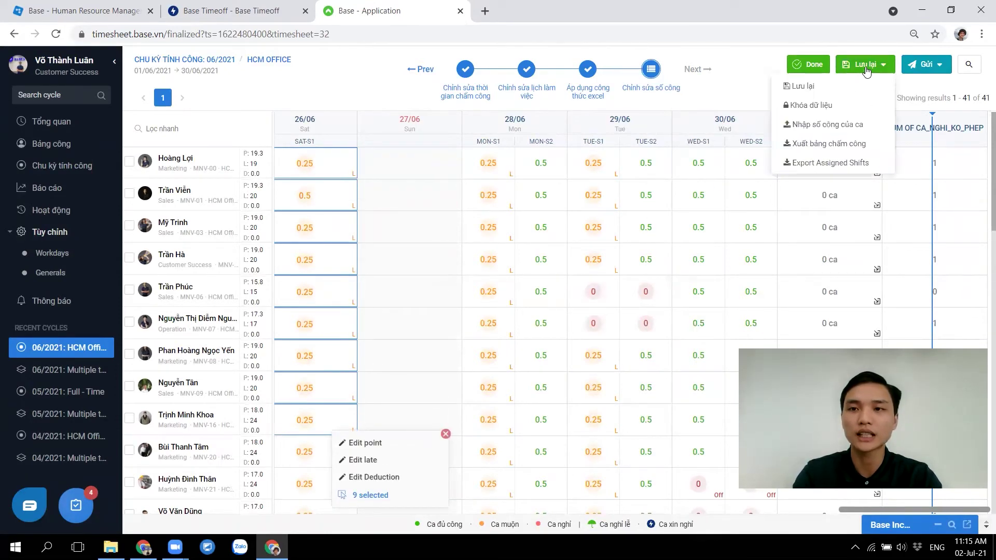
click(855, 87)
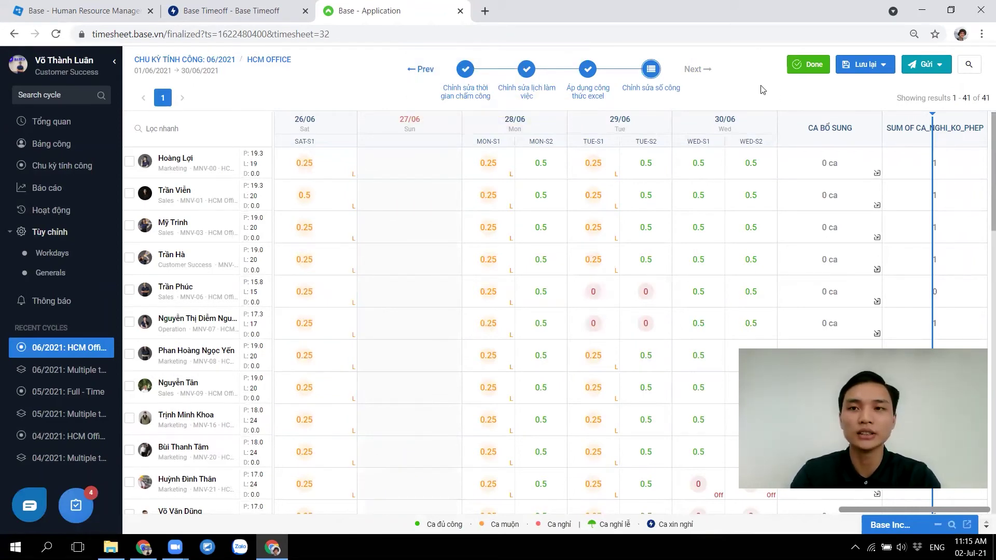
- Mark the HCM Office calculation for cycle 06/2021 as done and lock the timesheet
click(815, 65)
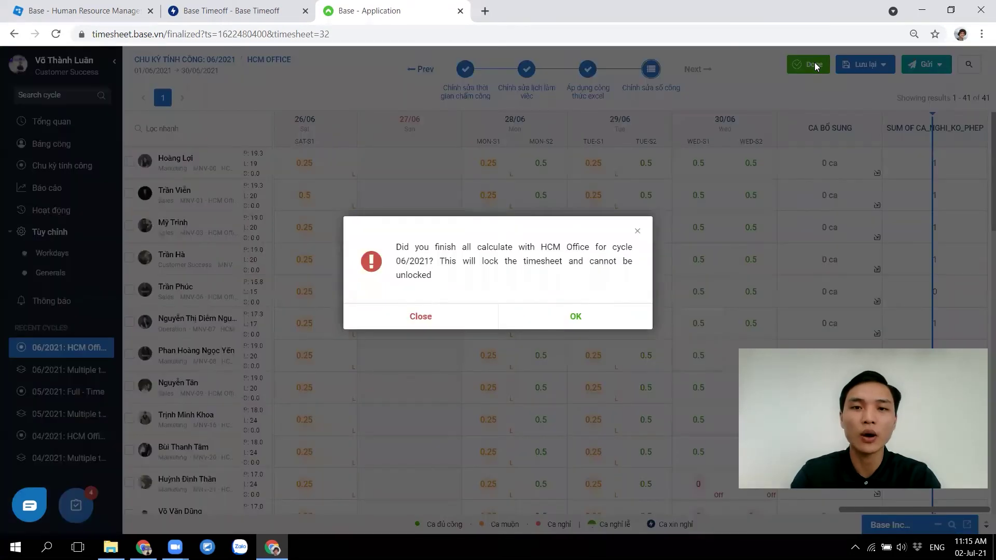
click(587, 319)
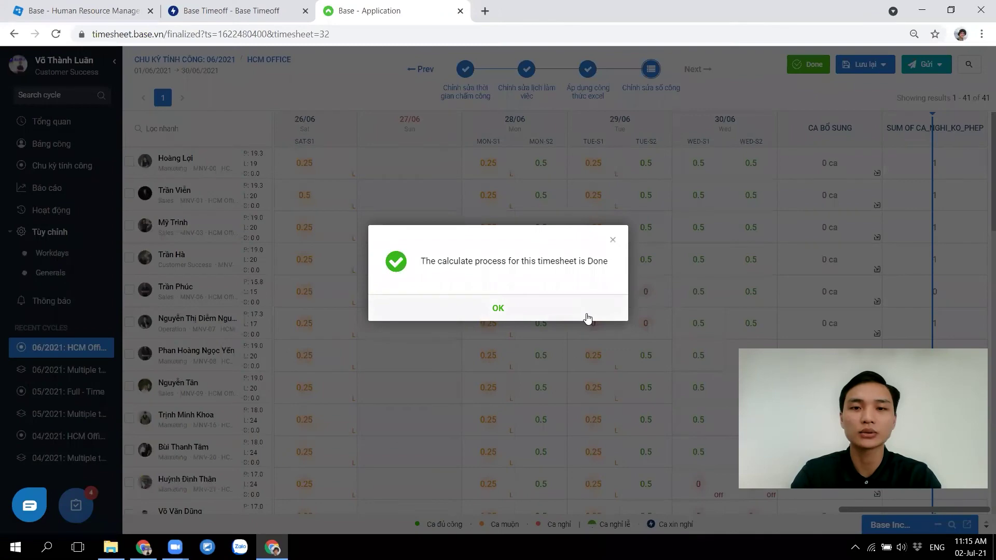
click(552, 320)
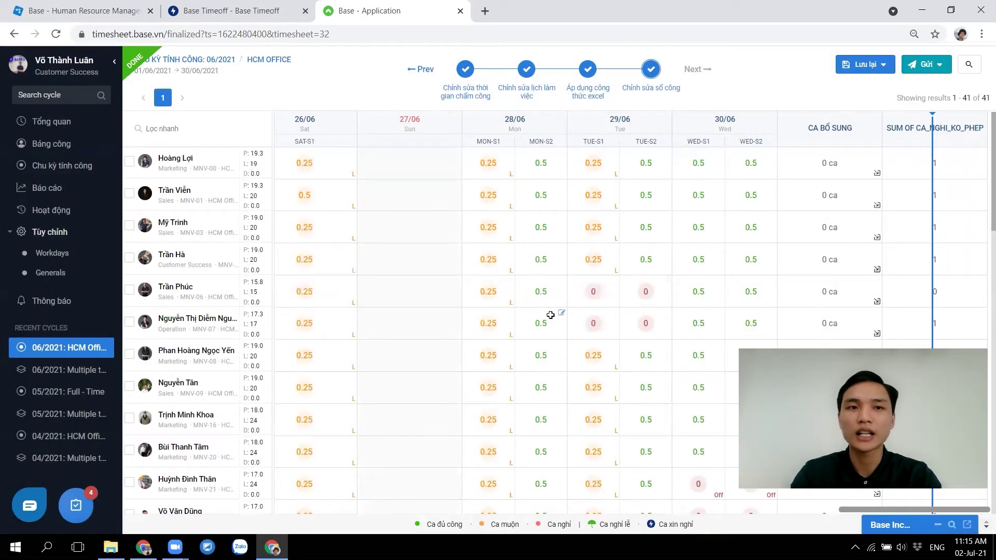
click(883, 65)
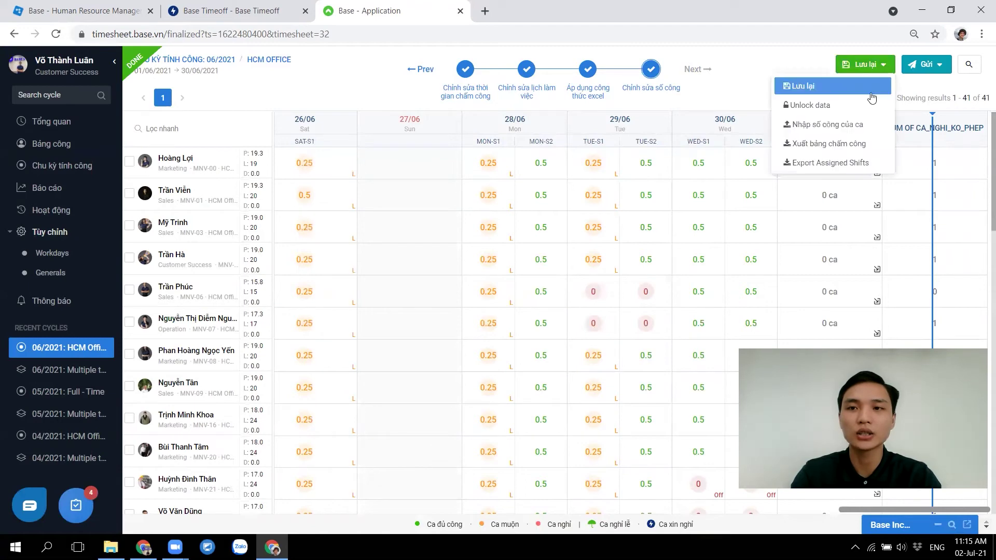
click(842, 107)
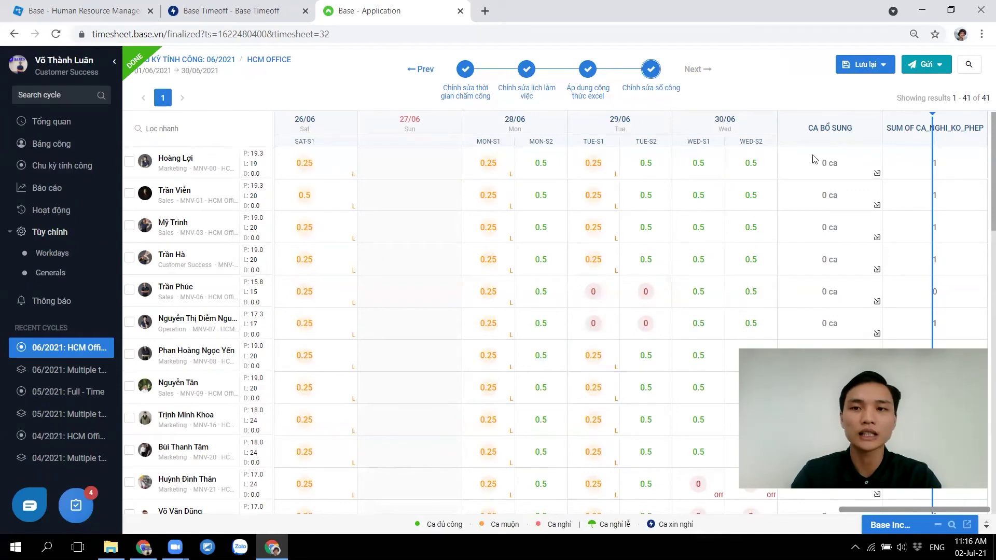
- Send the finalized 06/2021 HCM Office timesheet to all employees with the message left blank
click(911, 69)
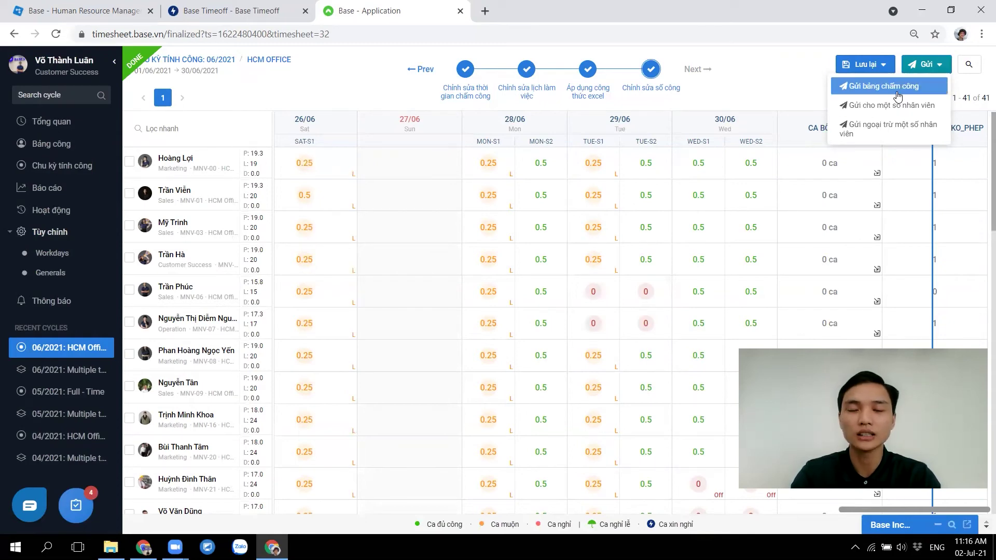
click(898, 86)
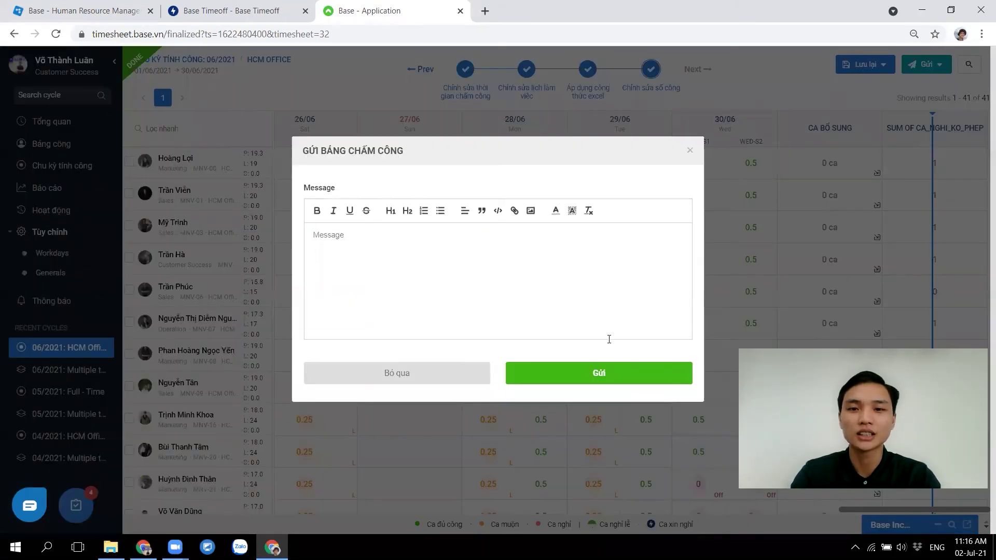
click(610, 369)
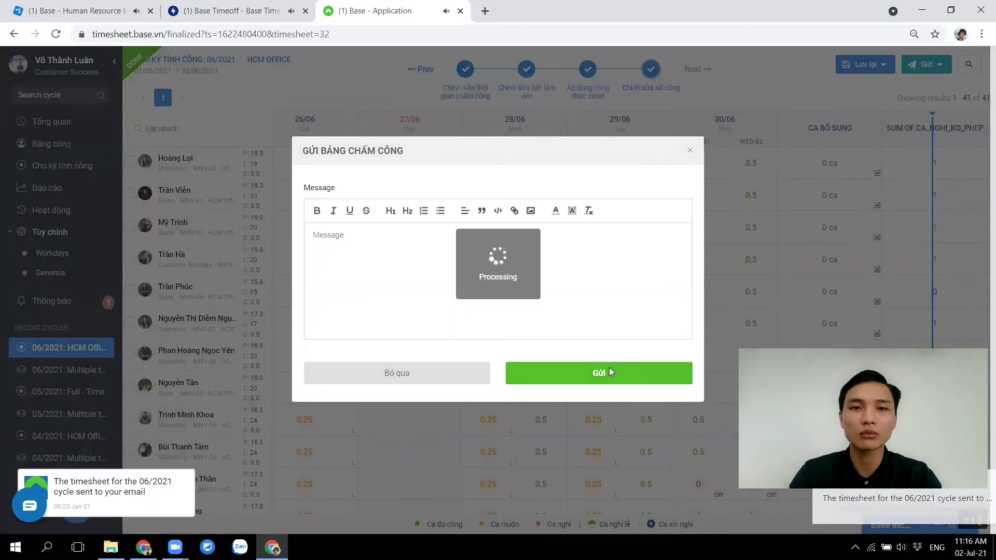
- Open the sent-timesheet notification from Base Timeoff and review the personal 06/2021 attendance calendar and its total work points
click(107, 493)
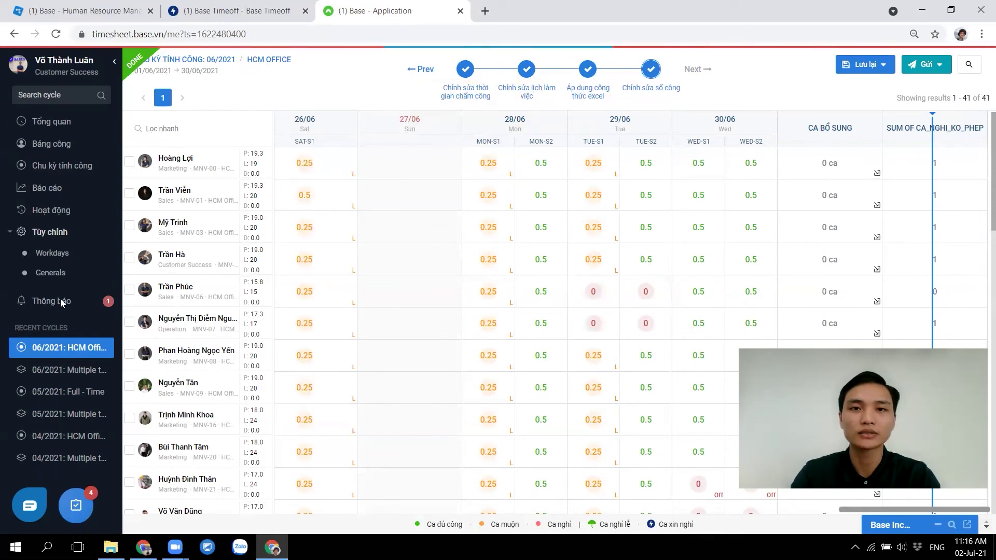
click(229, 4)
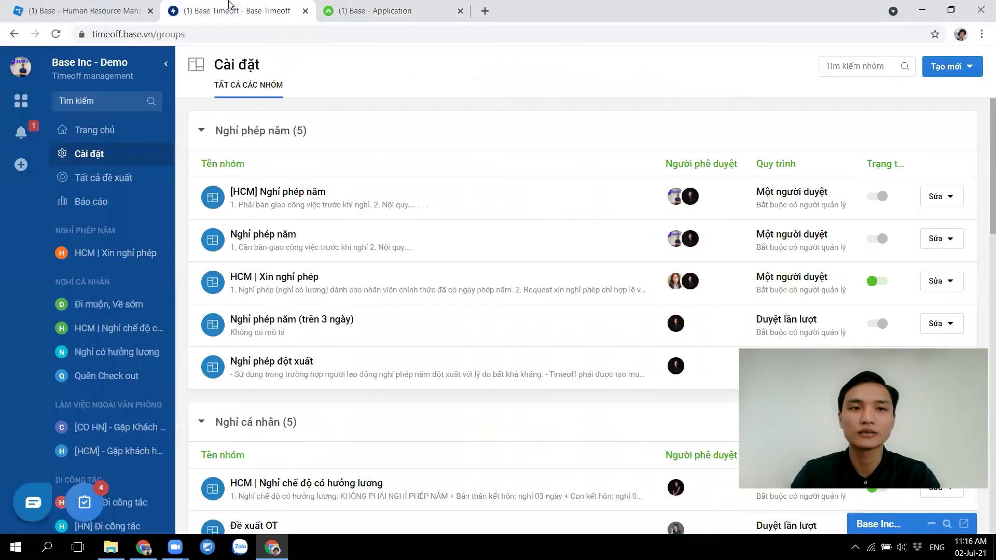
click(20, 137)
click(187, 123)
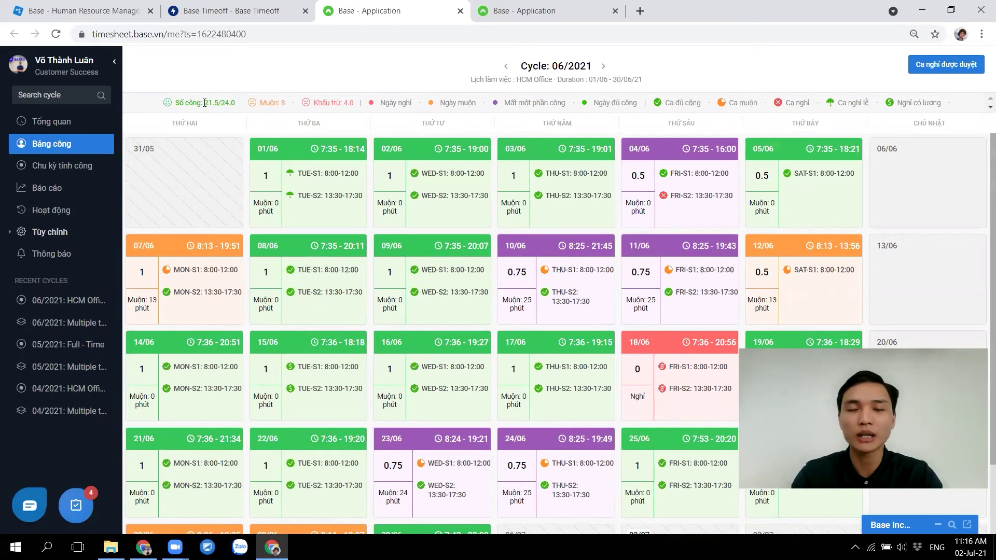
drag(214, 103, 235, 101)
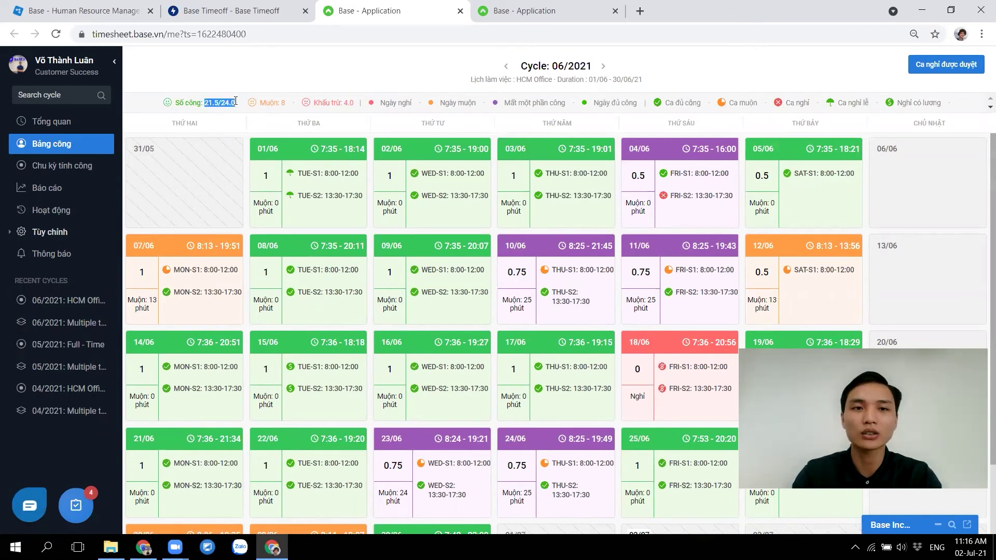
click(235, 101)
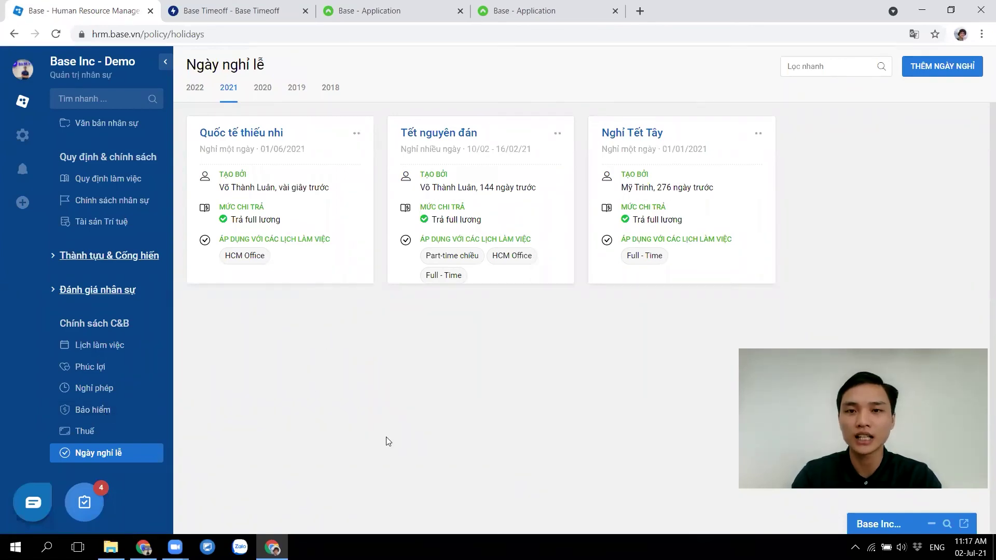
- Look up the option for unlocking proposal approvals in Base Timeoff, and reopen the 06/2021 HCM Office timesheet in Base Timesheet
click(249, 12)
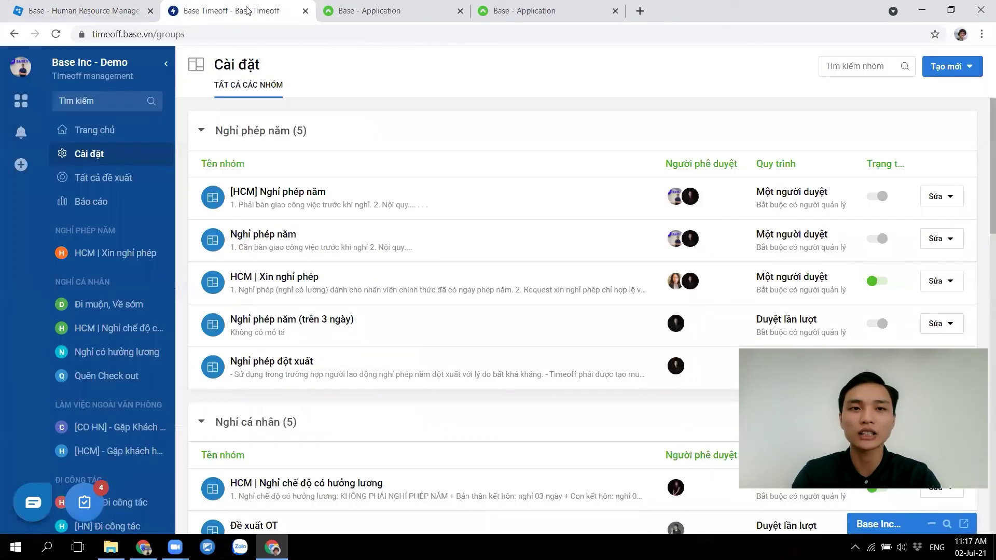
click(950, 66)
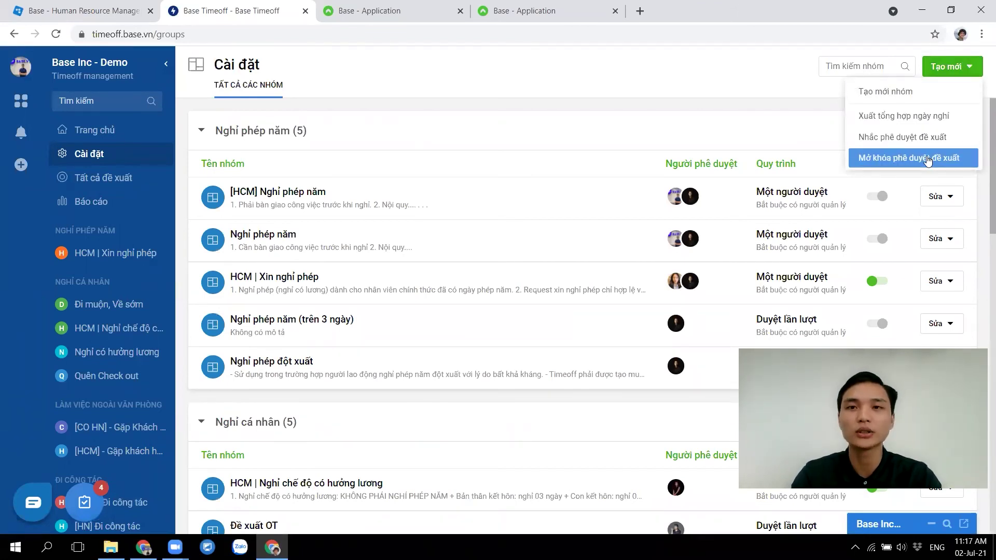
click(406, 6)
click(56, 301)
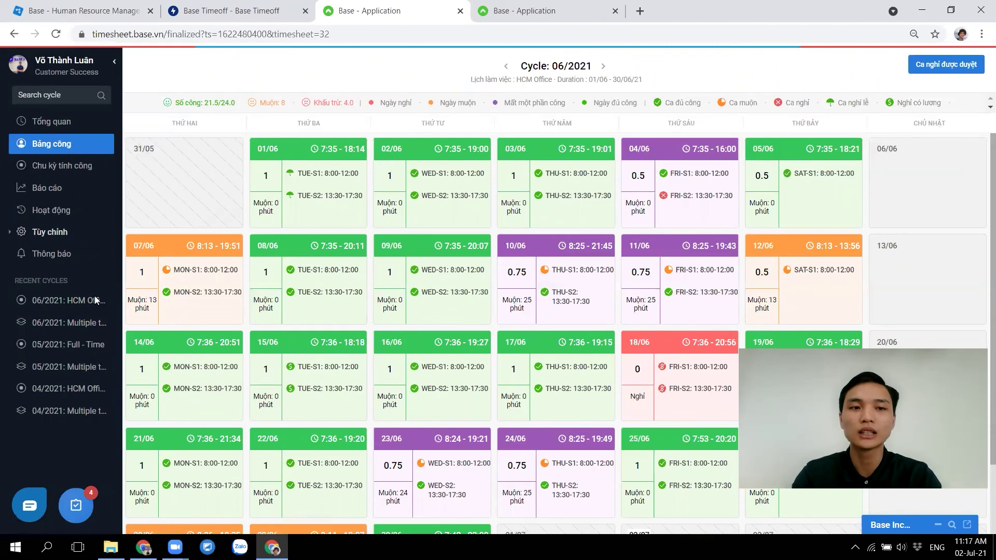